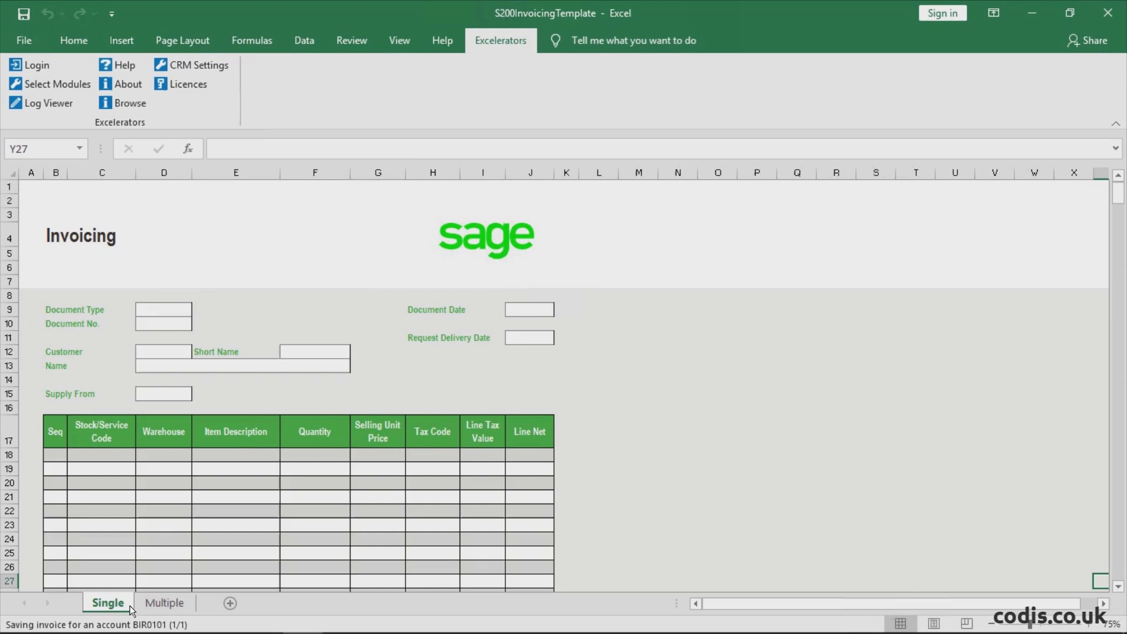
Switch to the Multiple invoicing sheet and log the add-in in to the Demo company
{"action": "left_click", "coordinate": [175, 604]}
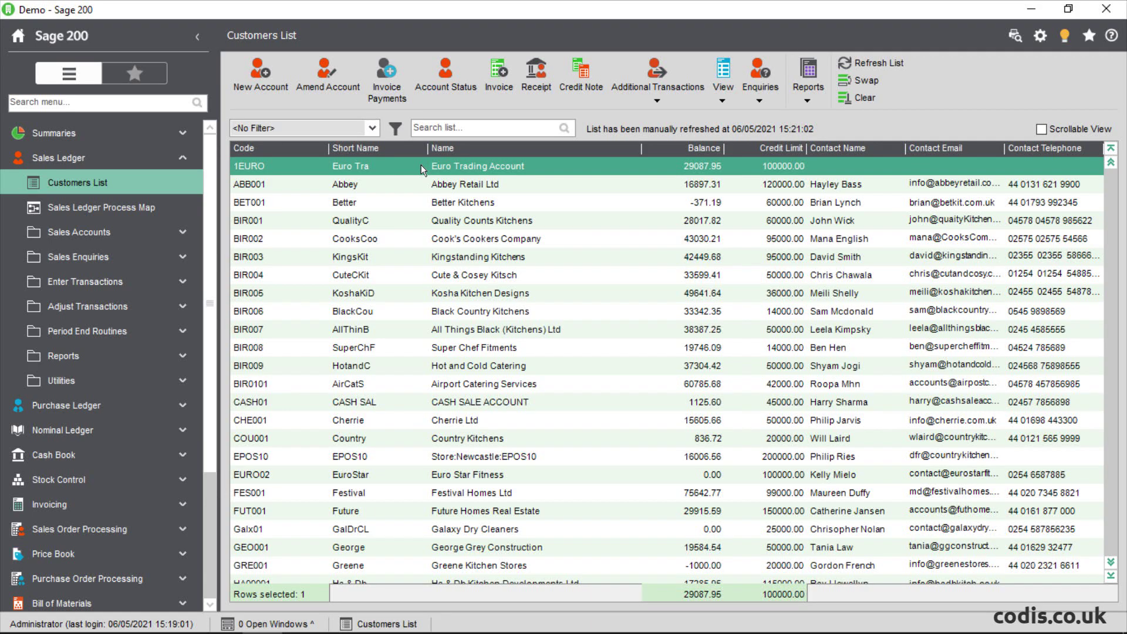
{"action": "left_click", "coordinate": [421, 510]}
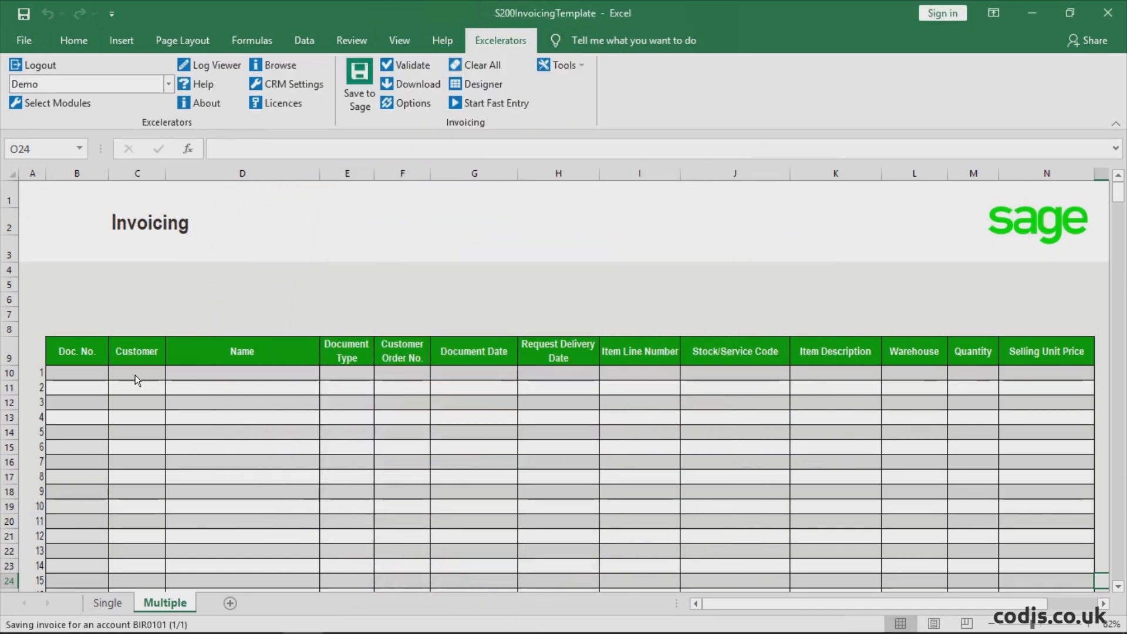
Browse records for C10 and set customer FUT001, Future Homes Real Estate, on the first row
{"action": "left_click", "coordinate": [135, 376]}
{"action": "right_click", "coordinate": [134, 375]}
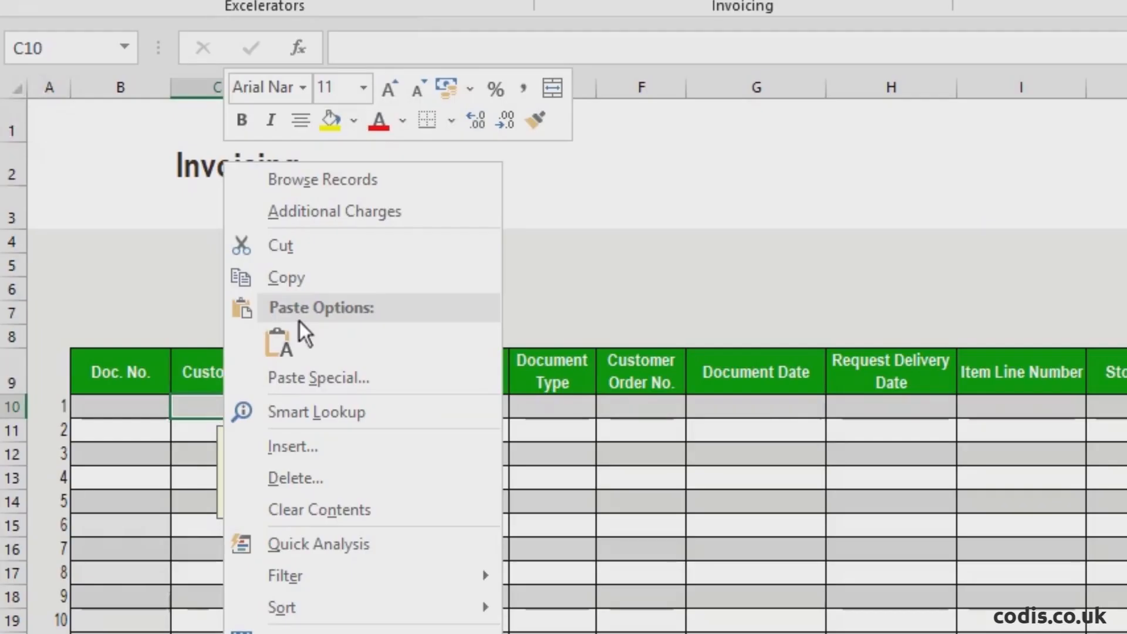
{"action": "left_click", "coordinate": [339, 185]}
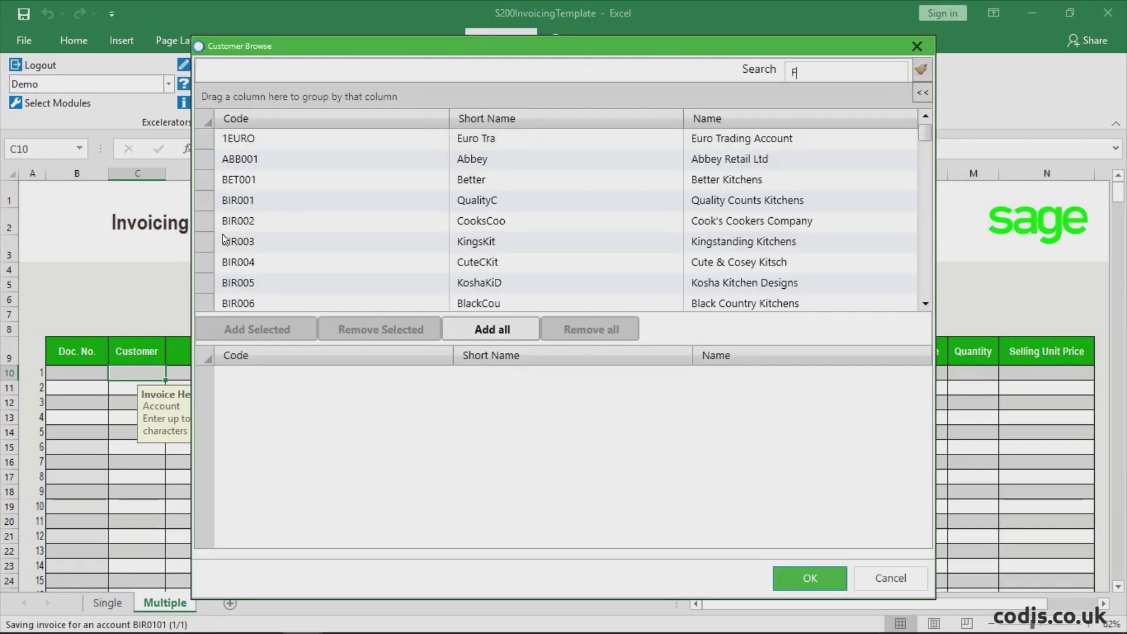
{"action": "type", "text": "FUT00"}
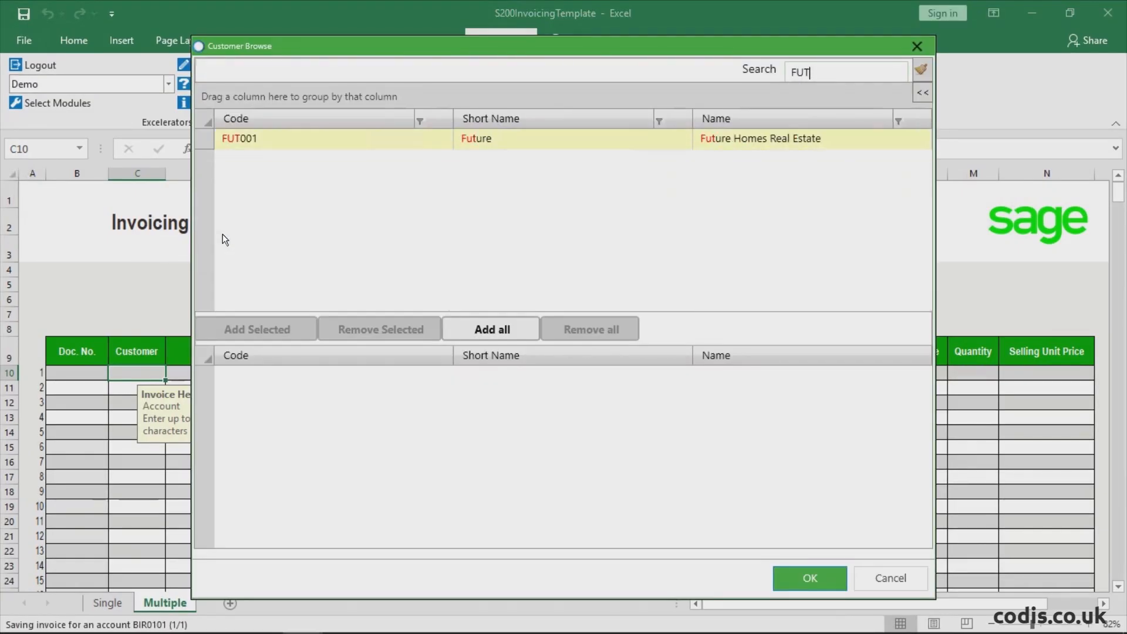
{"action": "type", "text": "1"}
{"action": "left_click", "coordinate": [272, 139]}
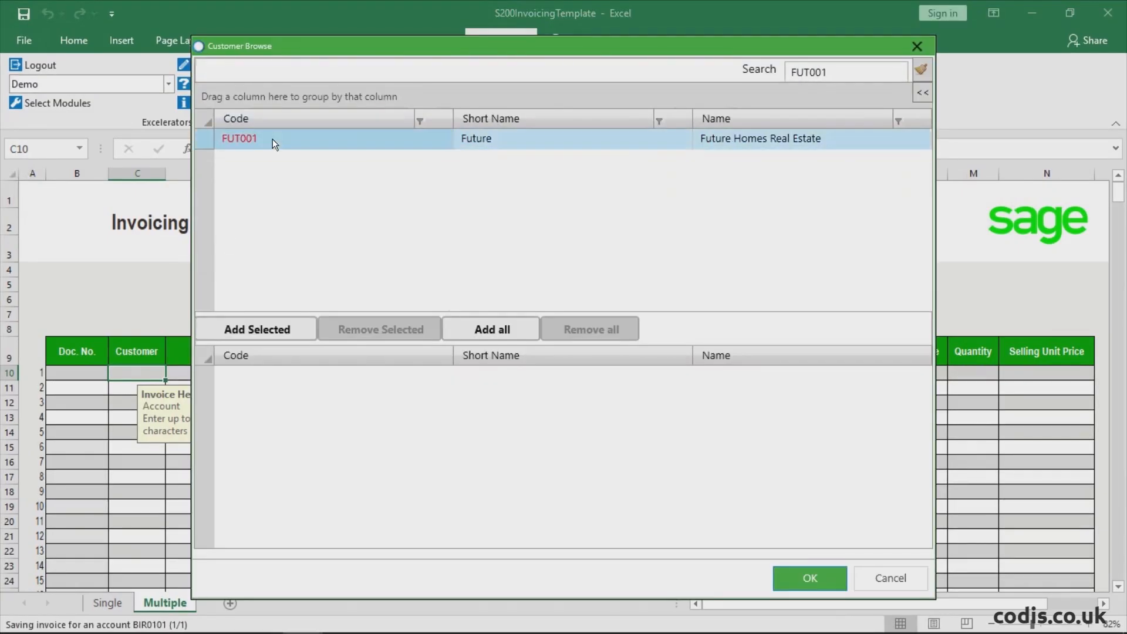
{"action": "left_click", "coordinate": [273, 332]}
{"action": "left_click", "coordinate": [782, 581]}
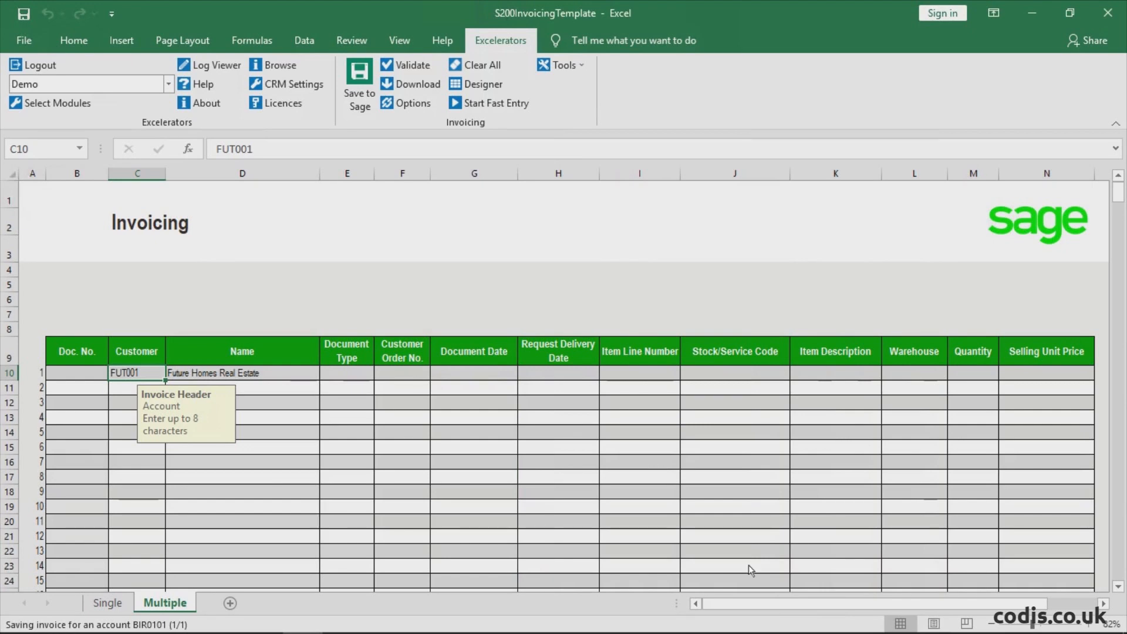
Set the first row's document type to Invoice via Browse Records
{"action": "right_click", "coordinate": [344, 379]}
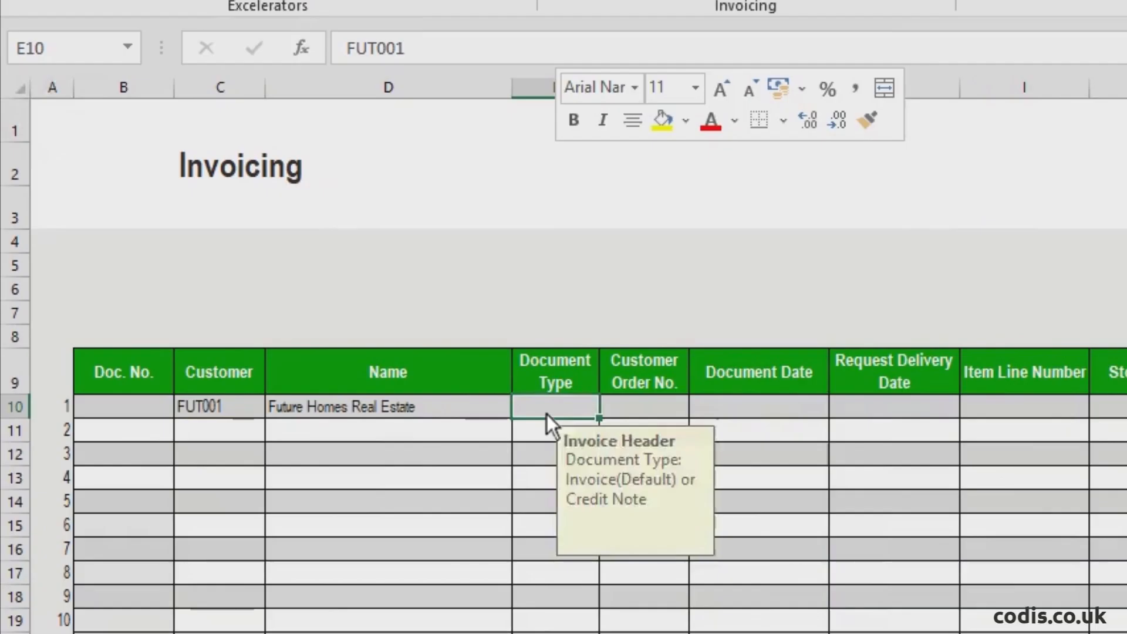
{"action": "left_click", "coordinate": [743, 185]}
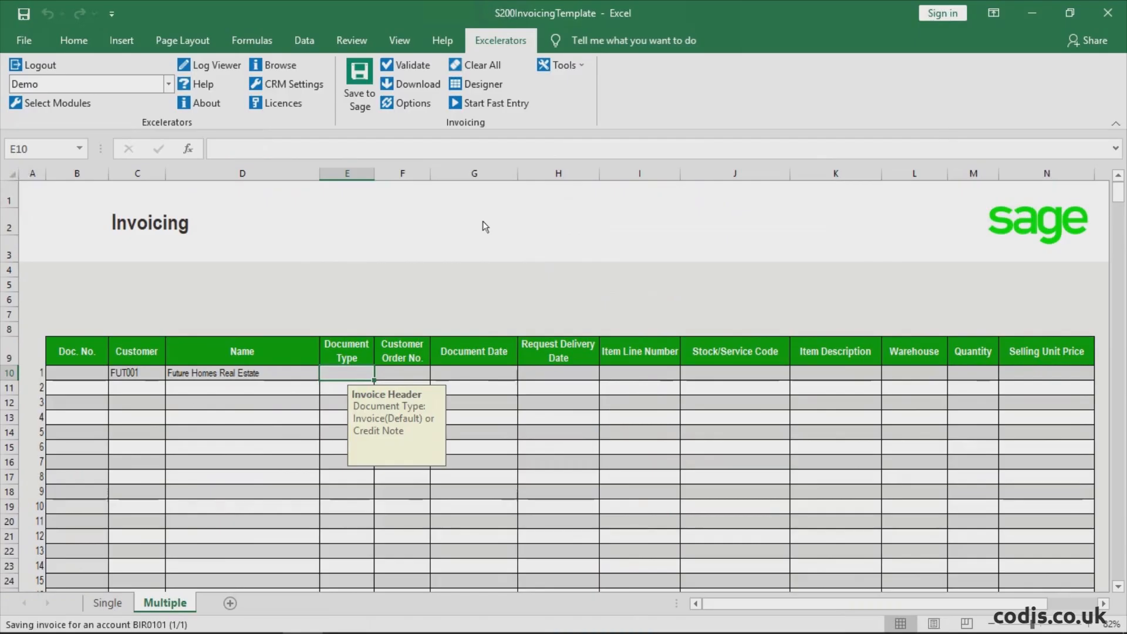
{"action": "left_click", "coordinate": [483, 137]}
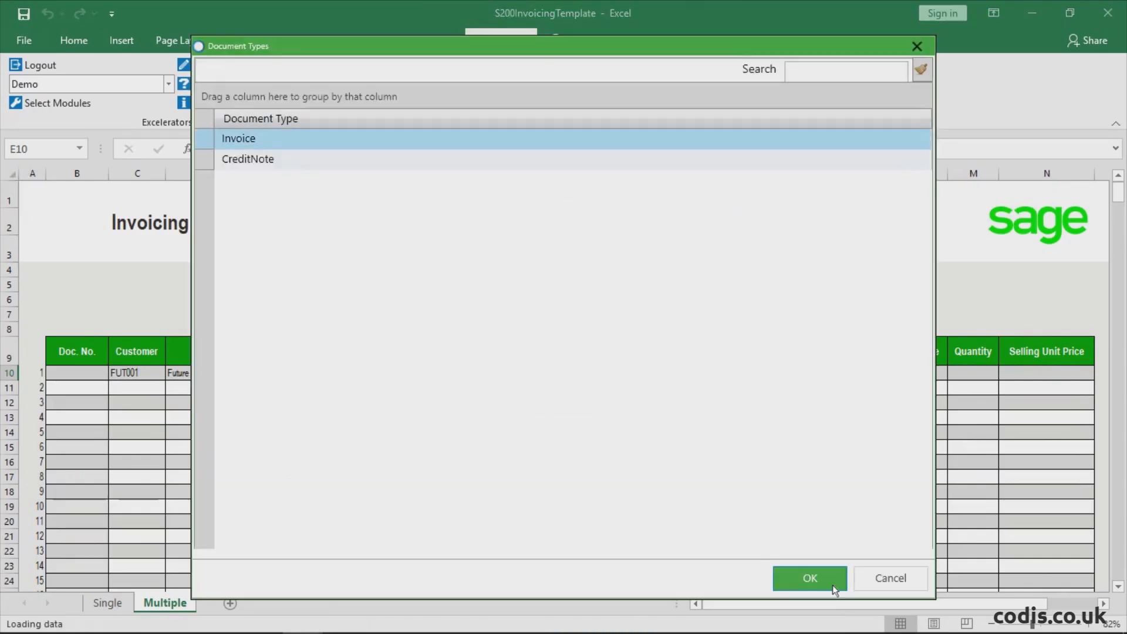
{"action": "left_click", "coordinate": [811, 578]}
Enter customer order number T-144 and pick document date 5/6/2021 from the calendar
{"action": "key", "text": "Tab"}
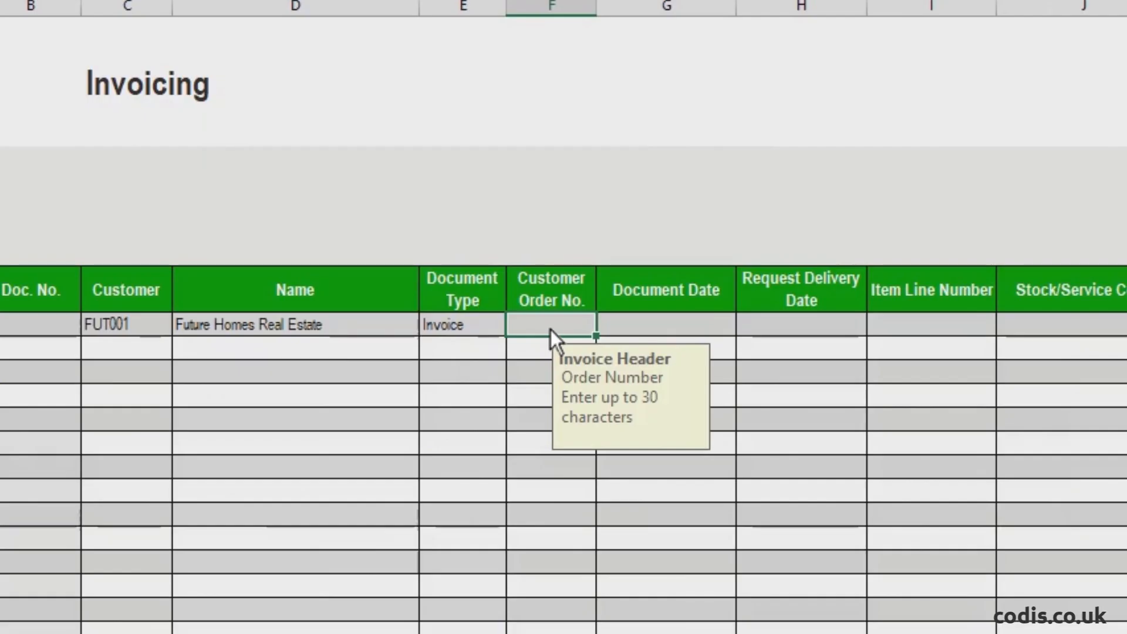
{"action": "type", "text": "T-144"}
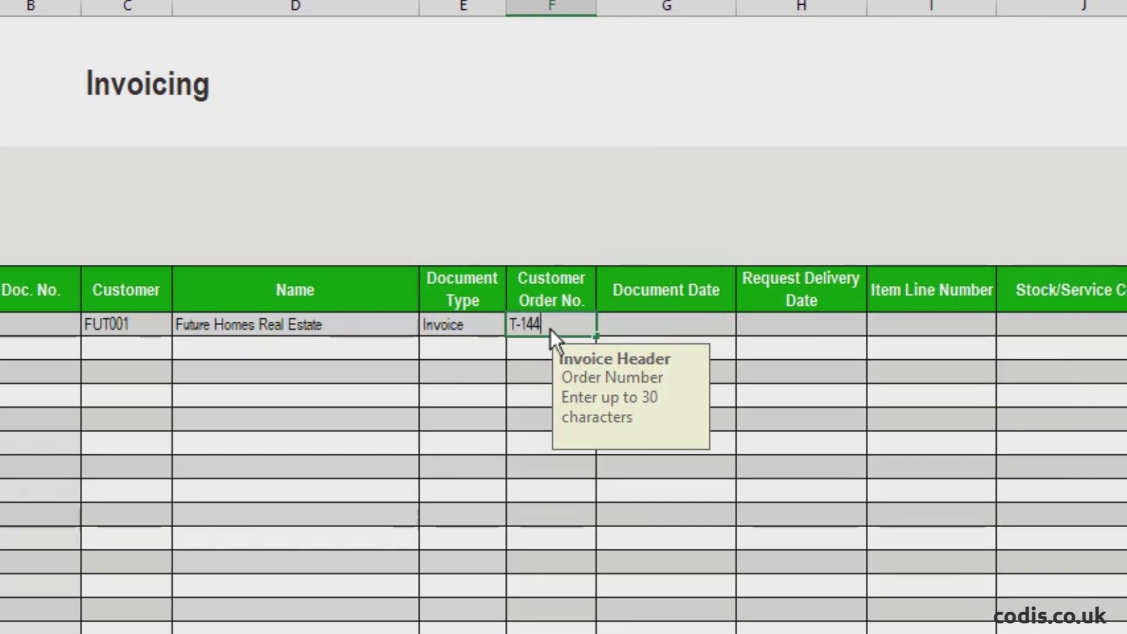
{"action": "left_click", "coordinate": [672, 330]}
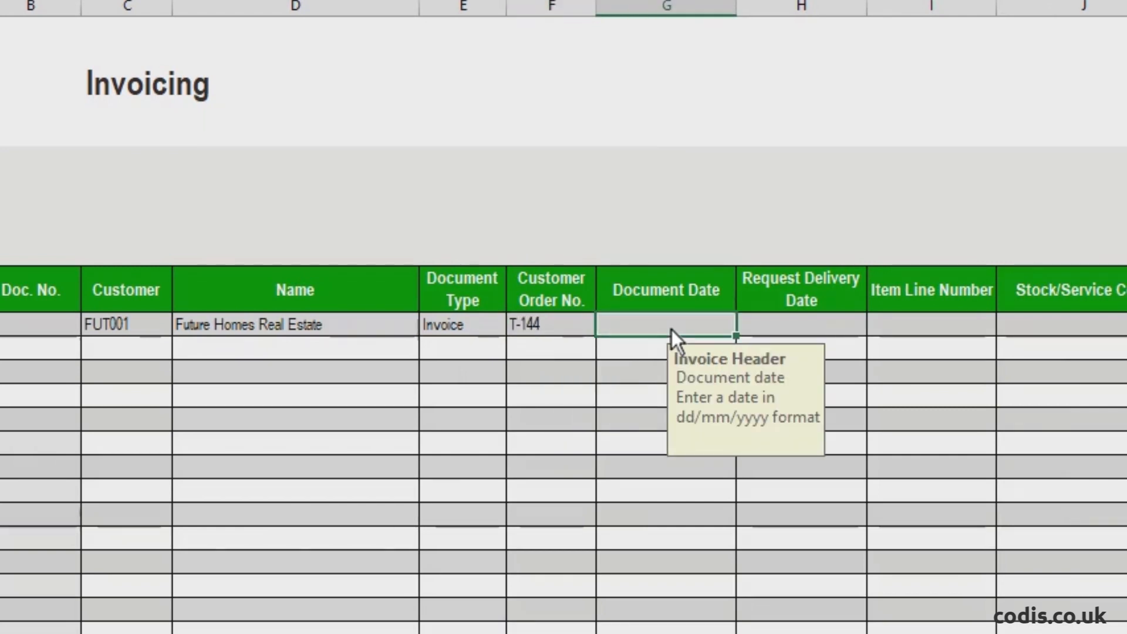
{"action": "right_click", "coordinate": [672, 330]}
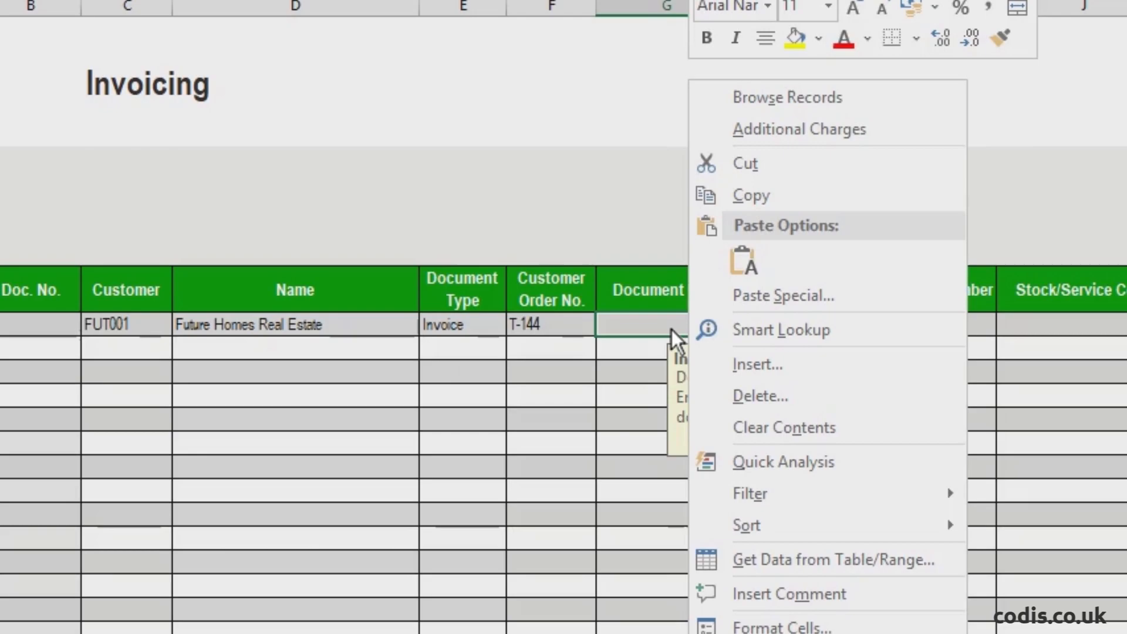
{"action": "left_click", "coordinate": [878, 98]}
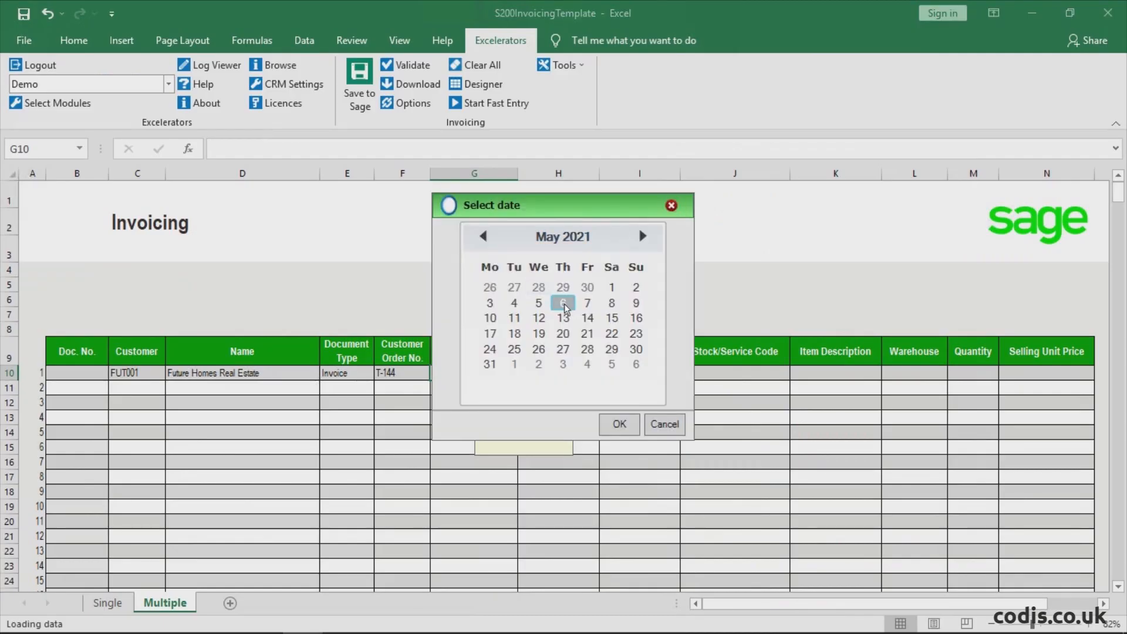
{"action": "left_click", "coordinate": [619, 424]}
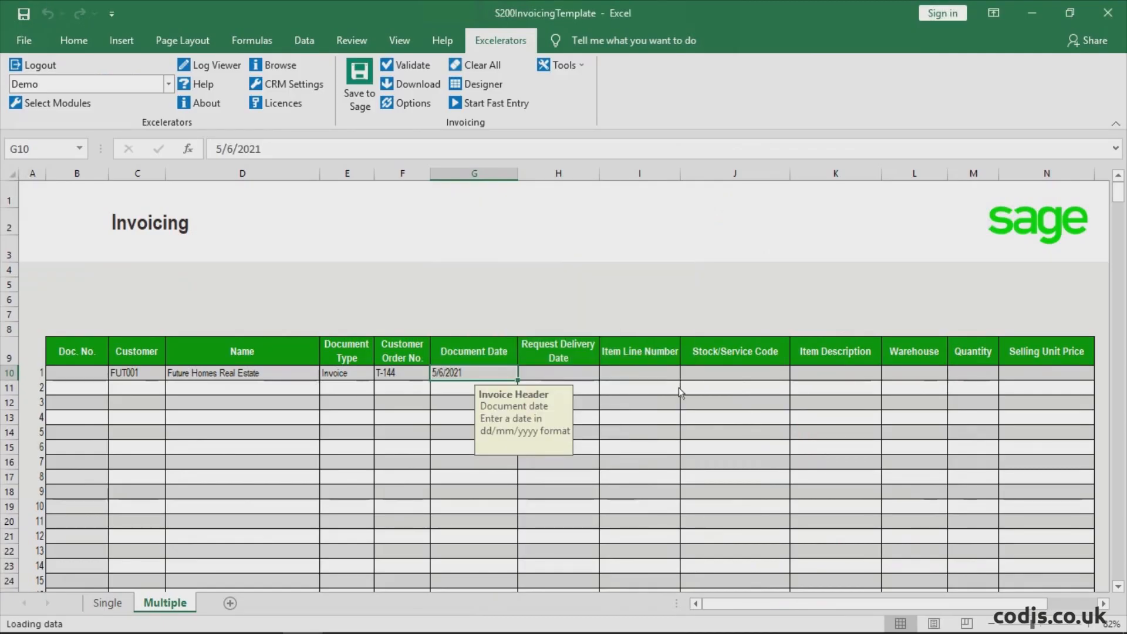
Add stock lines ABBuiltIn/15/1/2, ABBuiltIn/16/21/2 and ABCookHoods/22/2 via Browse Records
{"action": "left_click", "coordinate": [700, 374]}
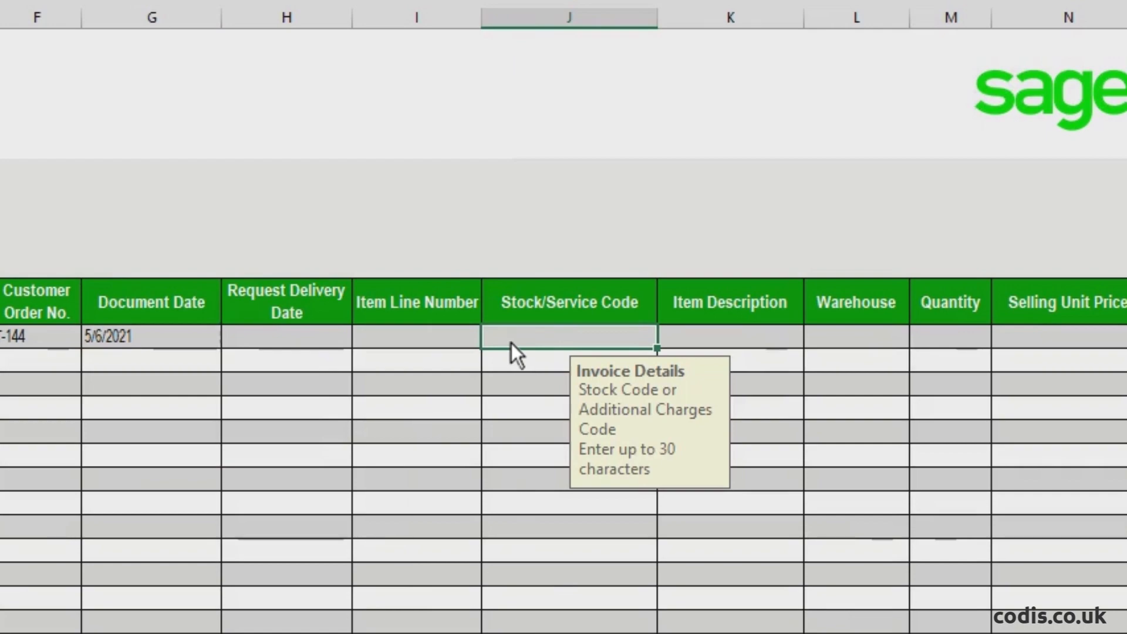
{"action": "right_click", "coordinate": [512, 343]}
{"action": "left_click", "coordinate": [728, 105]}
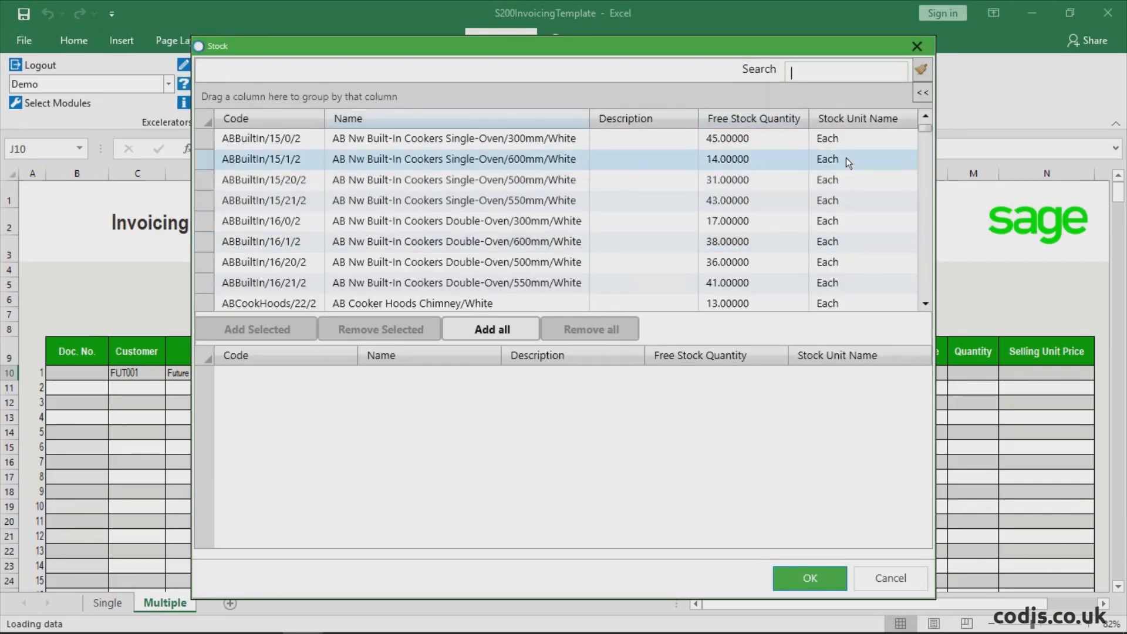
{"action": "left_click", "coordinate": [846, 158]}
{"action": "left_click", "coordinate": [847, 283], "text": "ctrl"}
{"action": "left_click", "coordinate": [847, 304], "text": "ctrl"}
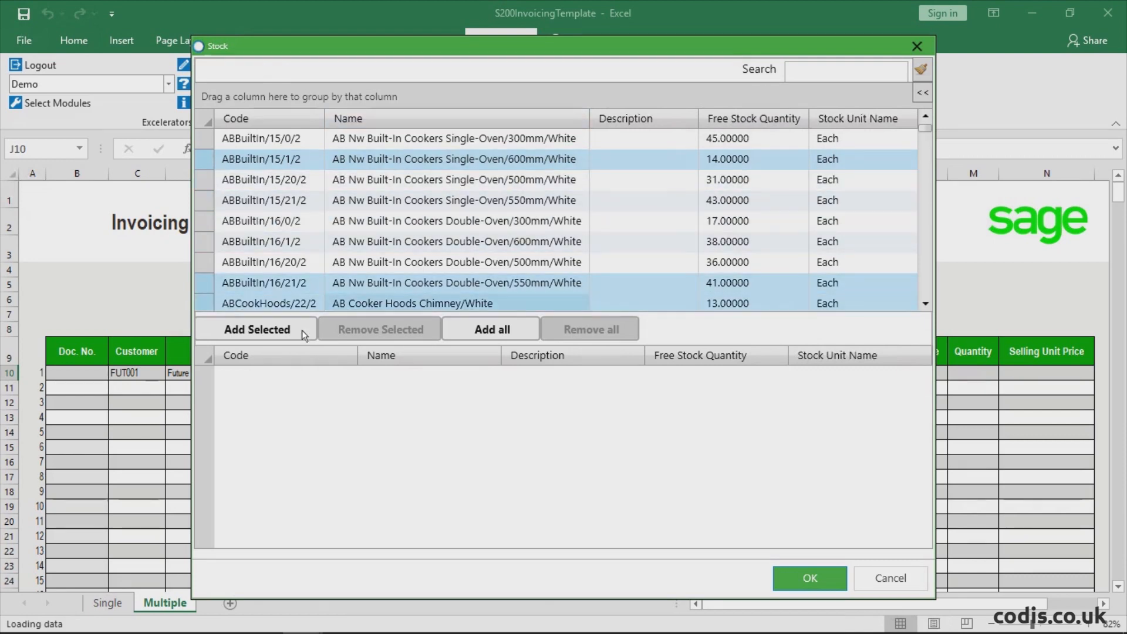
{"action": "left_click", "coordinate": [302, 330]}
{"action": "left_click", "coordinate": [810, 579]}
Set warehouse WAREHOUSE on the first line and fill it down to all three lines
{"action": "left_click", "coordinate": [907, 374]}
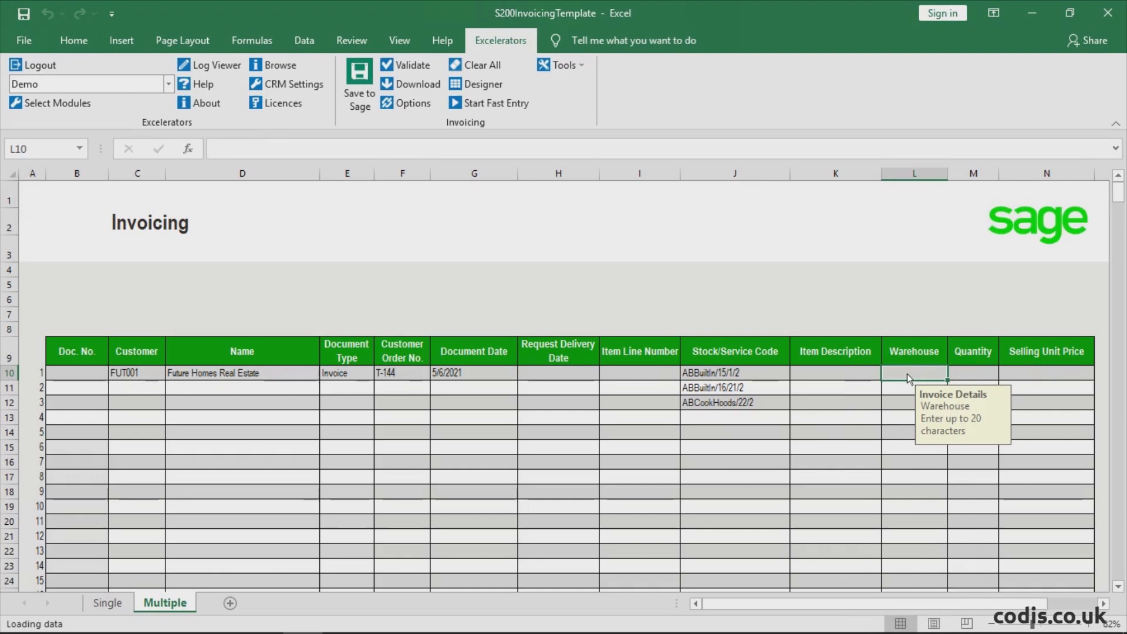
{"action": "right_click", "coordinate": [907, 374]}
{"action": "left_click", "coordinate": [968, 231]}
{"action": "left_click", "coordinate": [306, 159]}
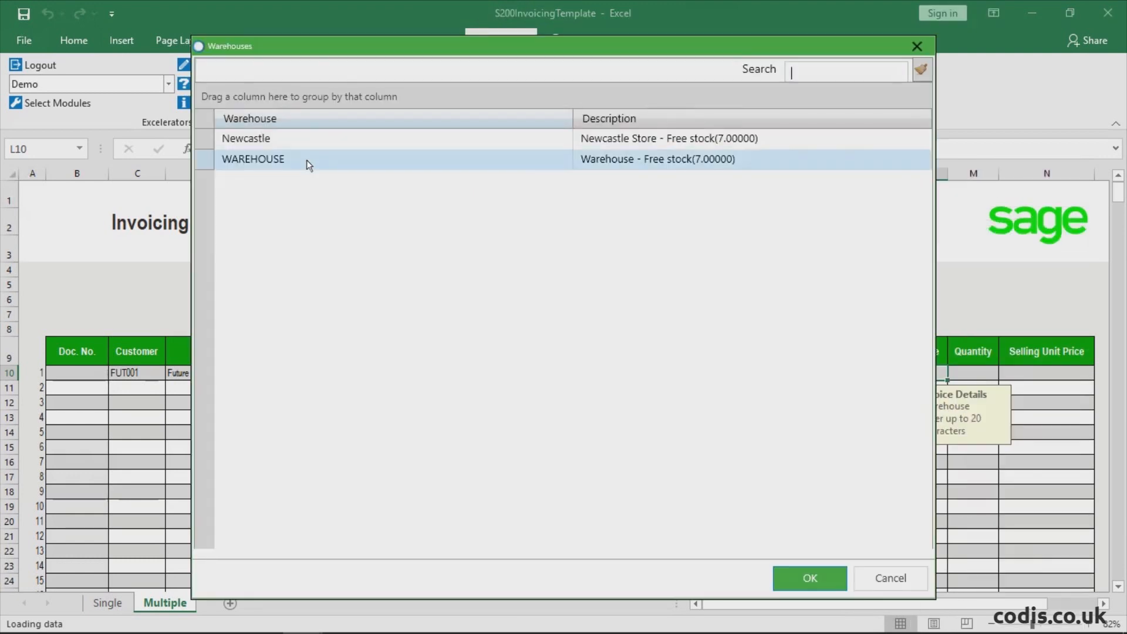
{"action": "left_click", "coordinate": [810, 578]}
{"action": "left_click_drag", "start_coordinate": [948, 380], "coordinate": [947, 395]}
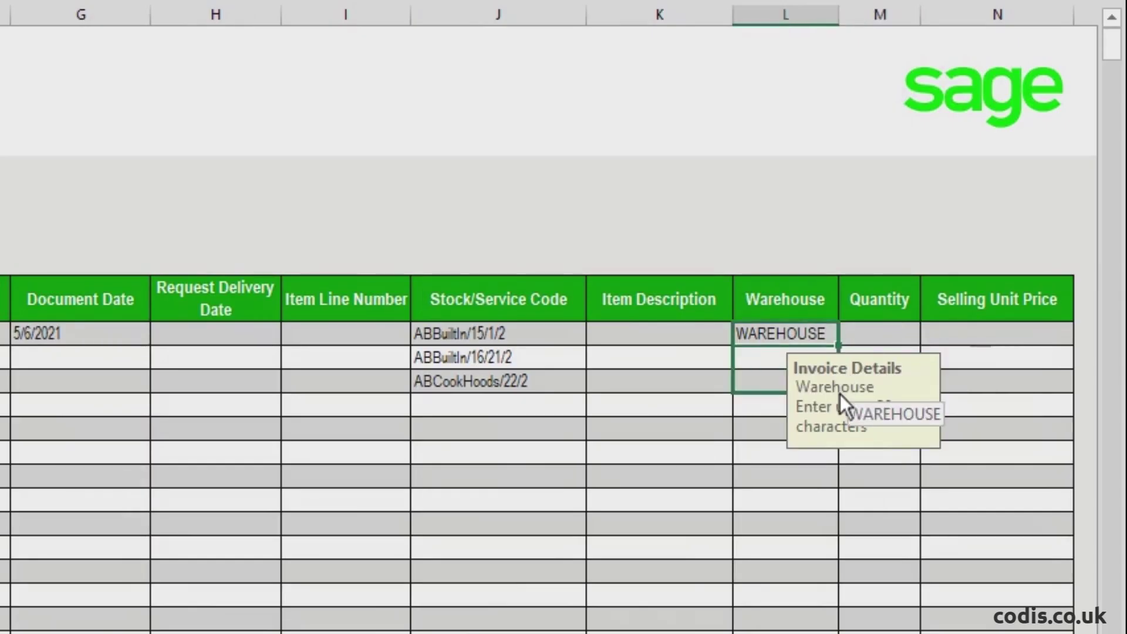
{"action": "left_click_drag", "start_coordinate": [840, 393], "coordinate": [840, 394]}
Enter quantities 2, 1 and 2 for the three stock lines
{"action": "left_click", "coordinate": [880, 335]}
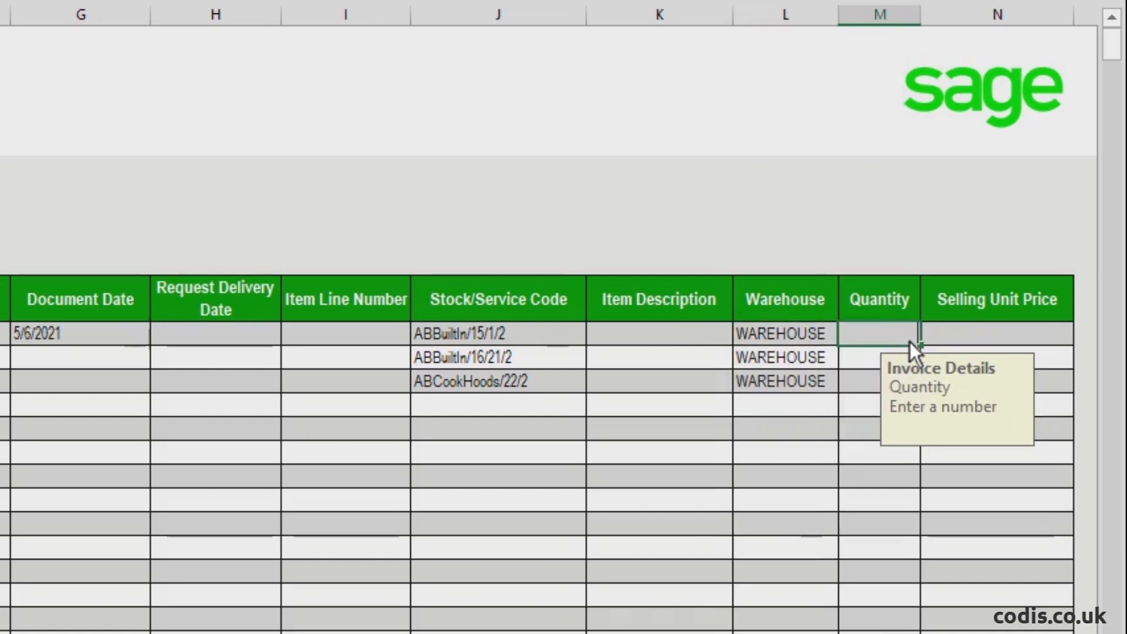
{"action": "type", "text": "2"}
{"action": "key", "text": "Return"}
{"action": "type", "text": "1"}
{"action": "key", "text": "Return"}
{"action": "type", "text": "2"}
{"action": "key", "text": "Tab"}
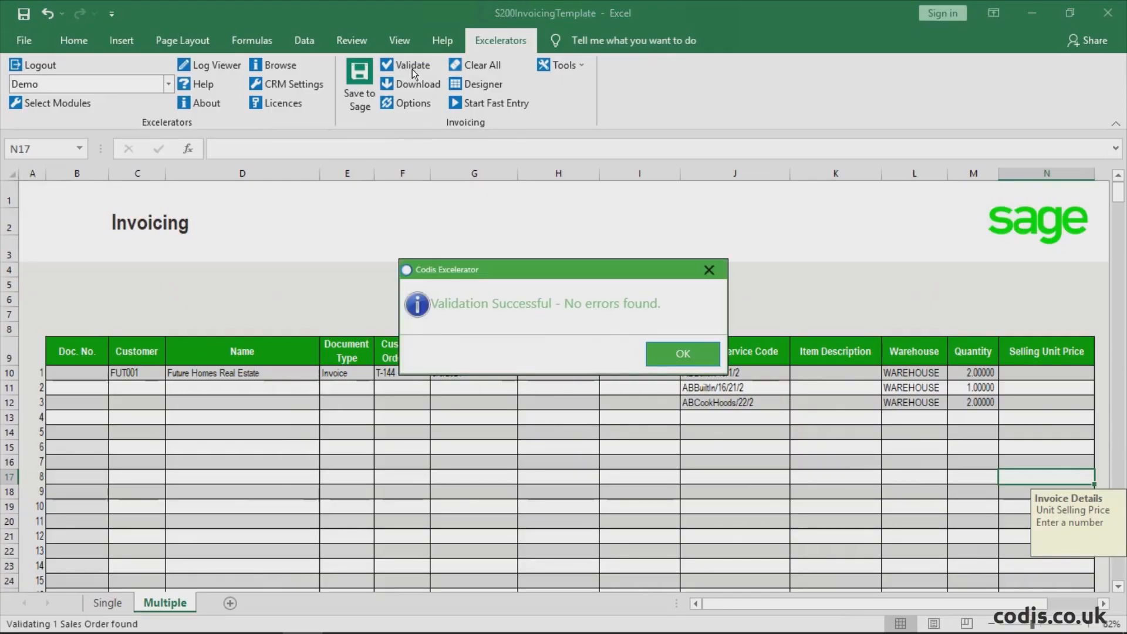
{"action": "left_click", "coordinate": [683, 352]}
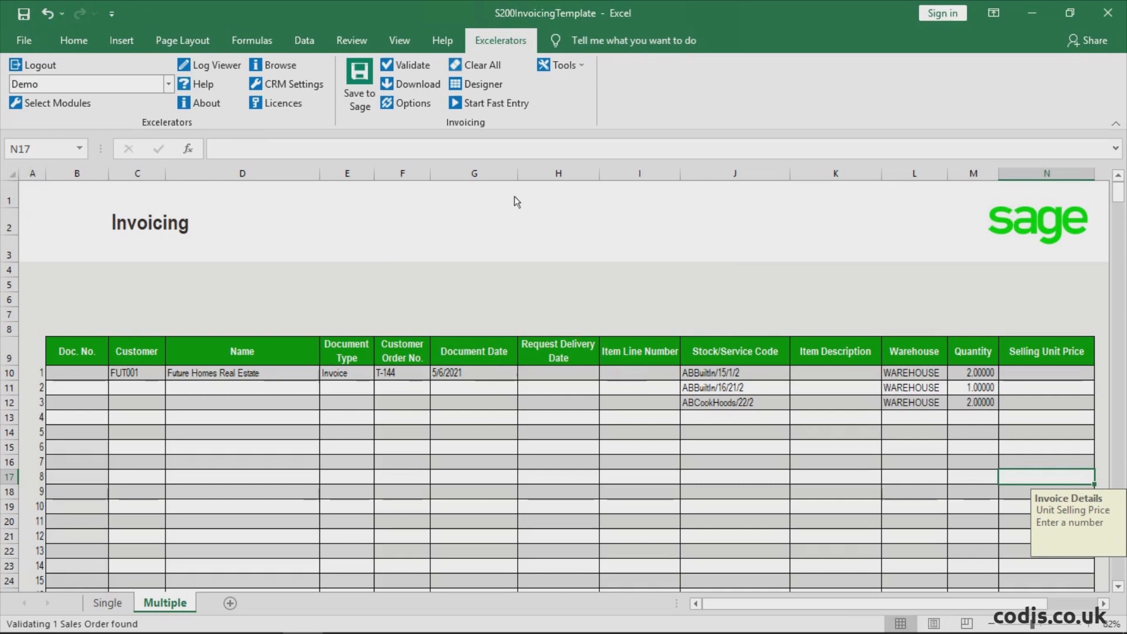
{"action": "left_click", "coordinate": [360, 84]}
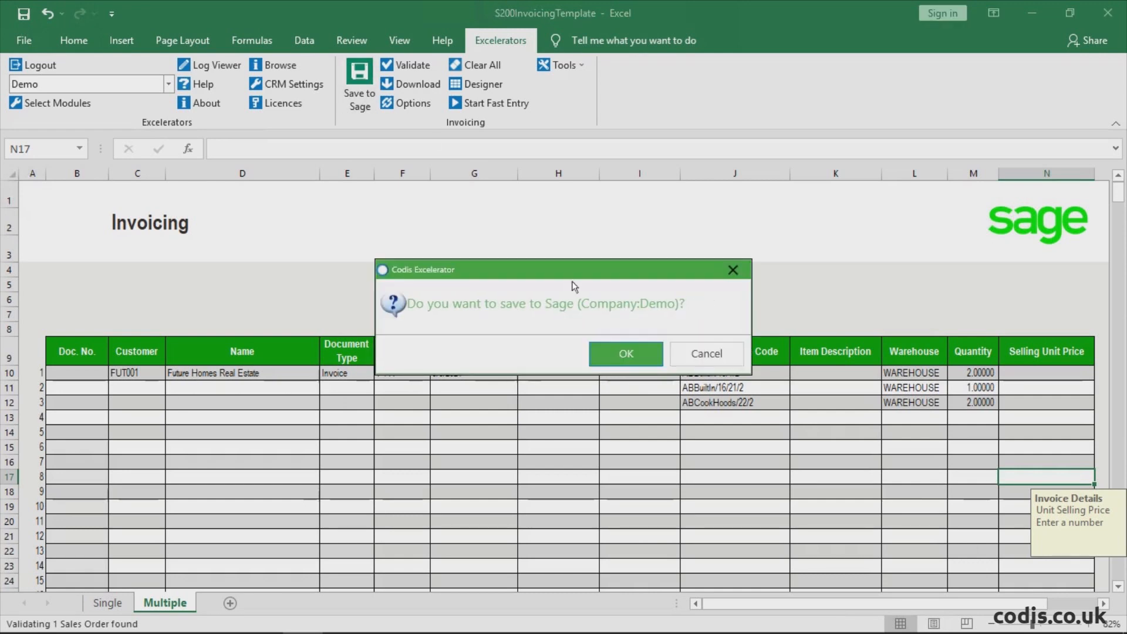
{"action": "left_click", "coordinate": [649, 359]}
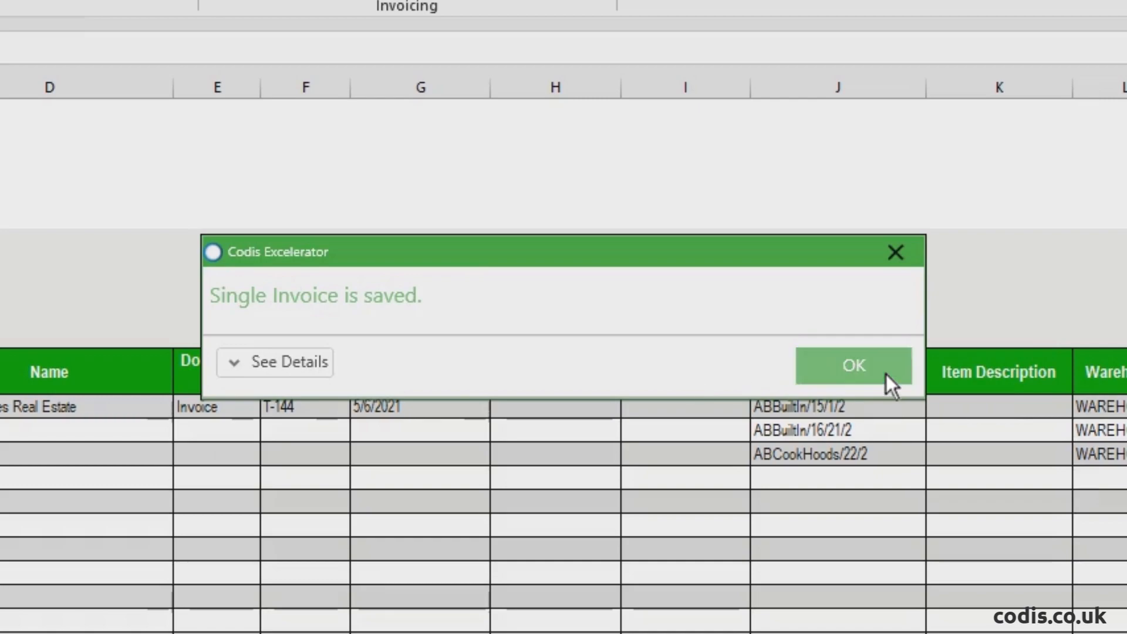
{"action": "left_click", "coordinate": [764, 352]}
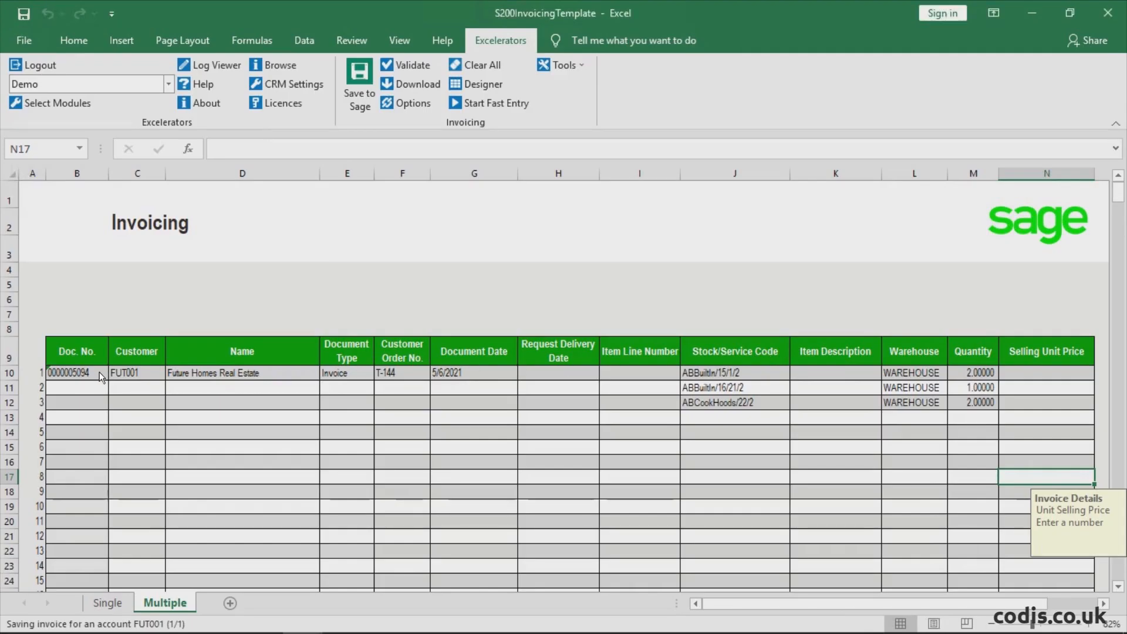
{"action": "left_click", "coordinate": [100, 372]}
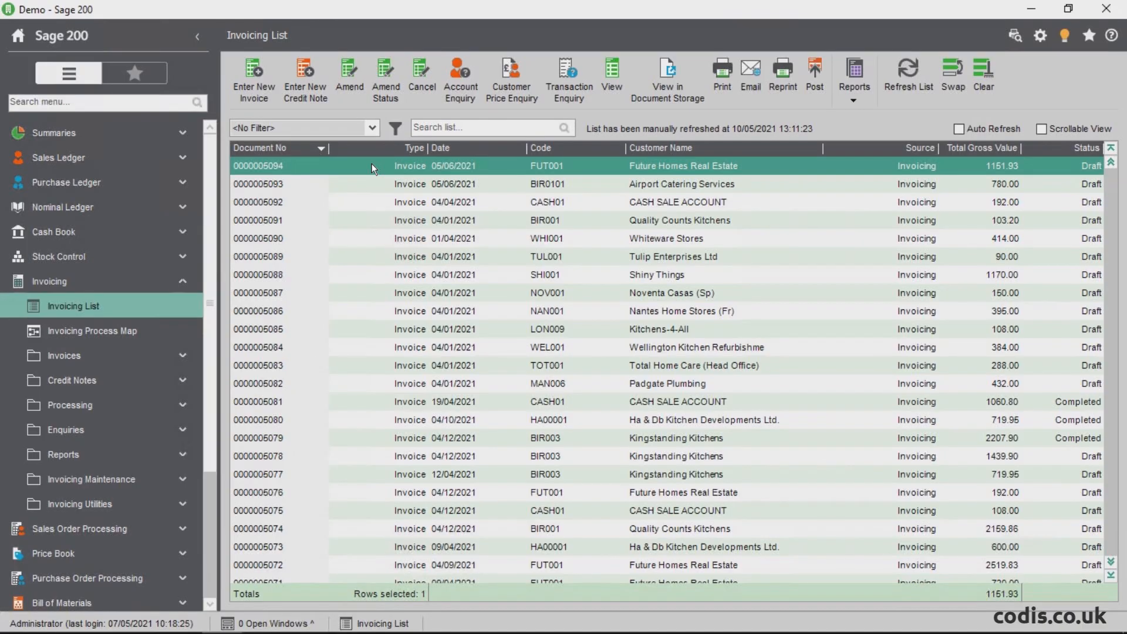
{"action": "left_click", "coordinate": [611, 76]}
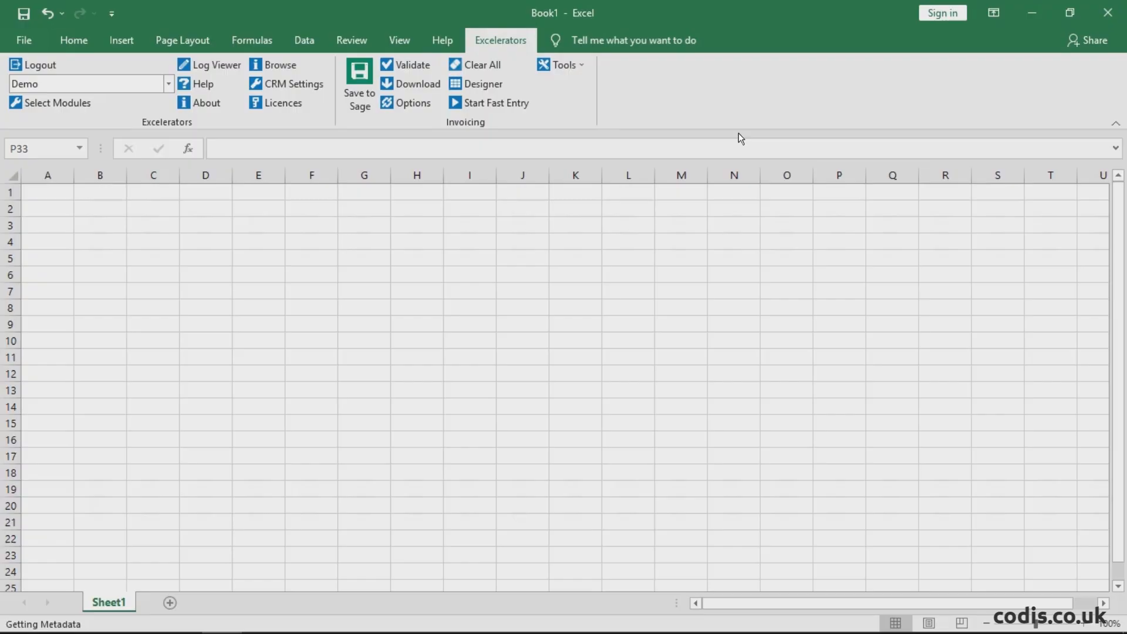
Launch the Excelerator Designer and browse the Invoice Header field sub-groups
{"action": "left_click", "coordinate": [490, 84]}
{"action": "left_click", "coordinate": [885, 282]}
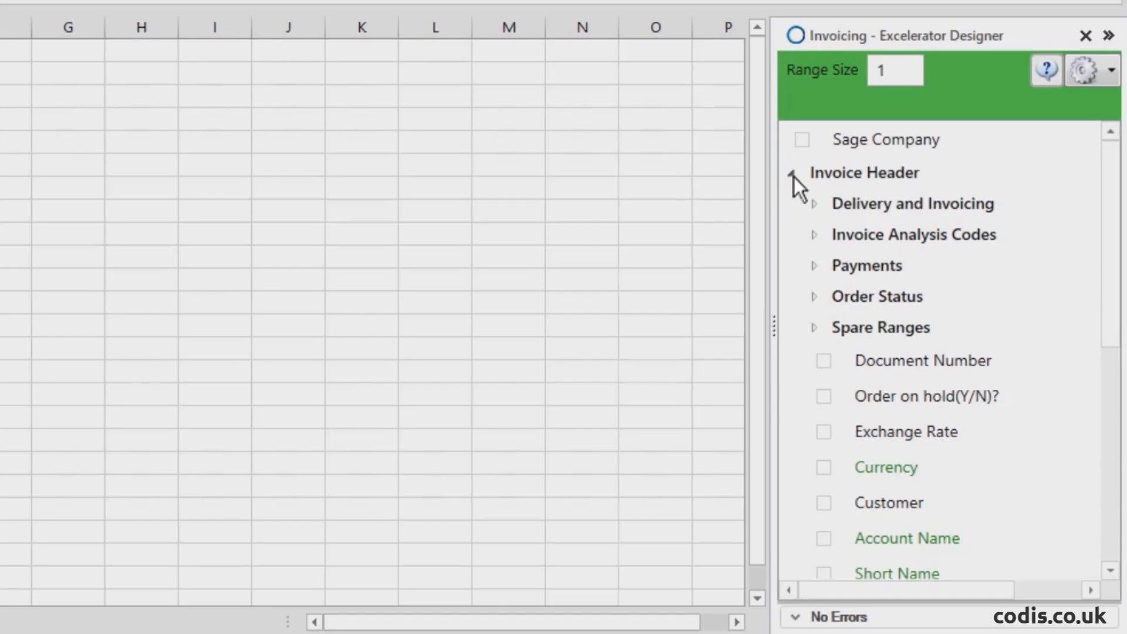
{"action": "left_click", "coordinate": [815, 206]}
{"action": "left_click", "coordinate": [812, 203]}
{"action": "left_click", "coordinate": [815, 235]}
{"action": "left_click", "coordinate": [815, 235]}
{"action": "left_click", "coordinate": [814, 266]}
{"action": "left_click", "coordinate": [815, 266]}
{"action": "left_click", "coordinate": [815, 296]}
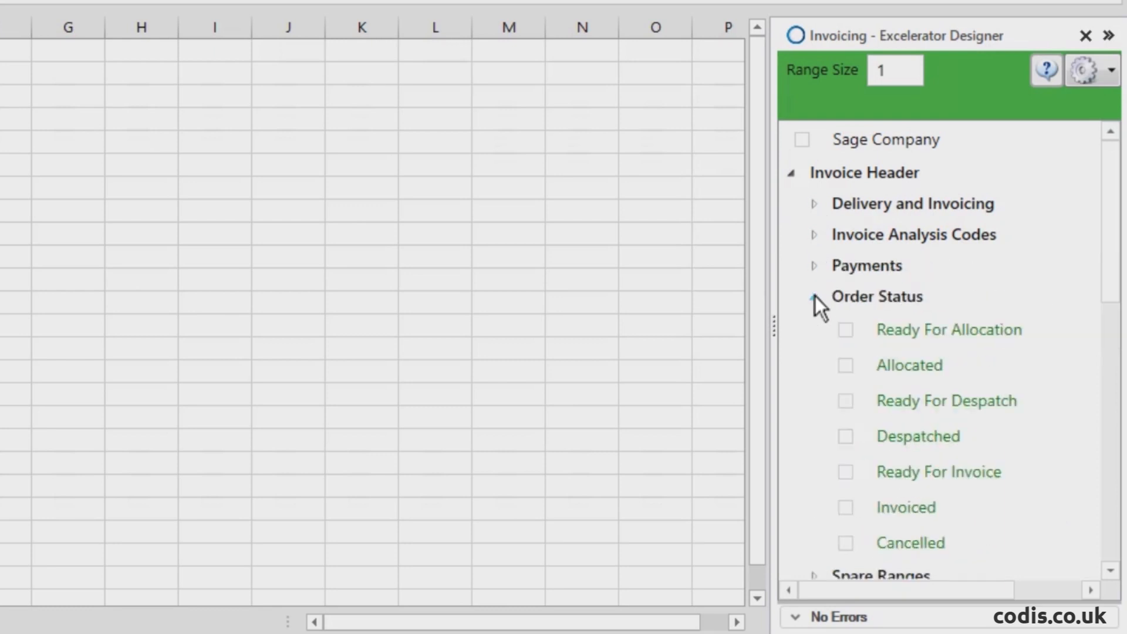
{"action": "left_click", "coordinate": [815, 296]}
{"action": "left_click", "coordinate": [815, 328]}
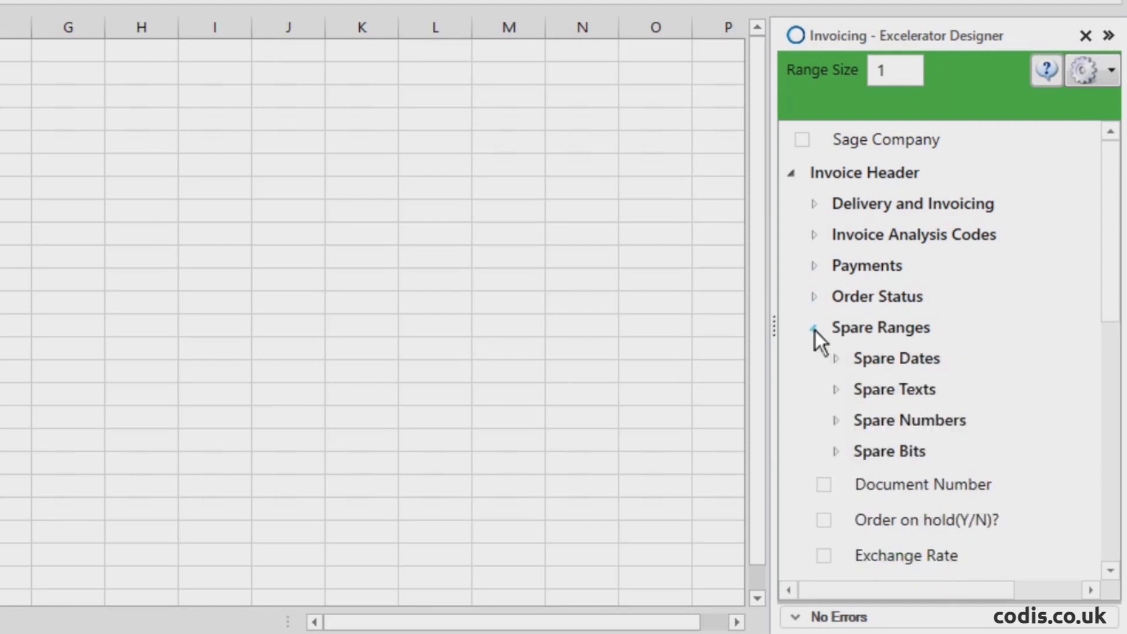
{"action": "left_click", "coordinate": [815, 327]}
{"action": "left_click", "coordinate": [792, 173]}
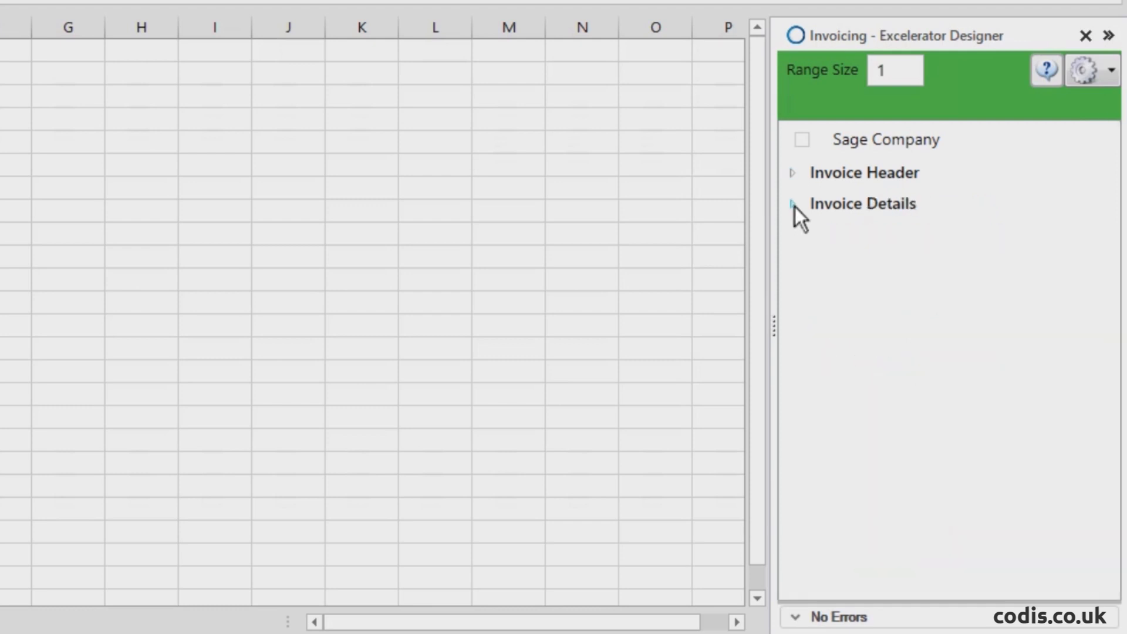
Browse the Invoice Details field sub-groups: analysis codes, project analysis and spare ranges
{"action": "left_click", "coordinate": [792, 204]}
{"action": "left_click", "coordinate": [814, 235]}
{"action": "left_click", "coordinate": [815, 235]}
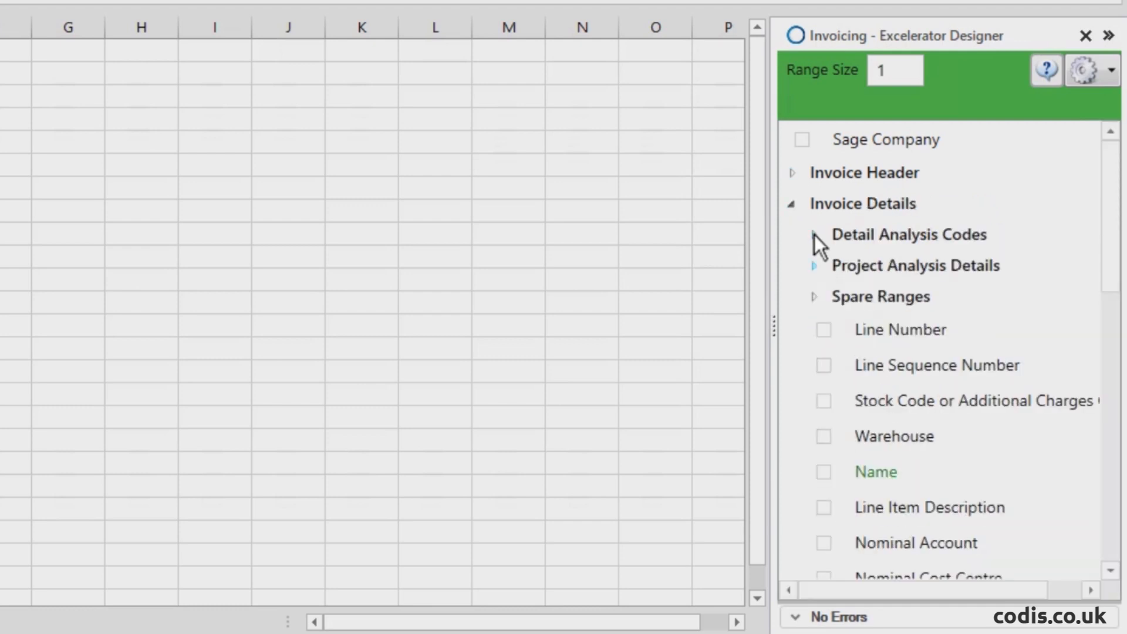
{"action": "left_click", "coordinate": [814, 266]}
{"action": "left_click", "coordinate": [815, 269]}
{"action": "left_click", "coordinate": [815, 298]}
{"action": "left_click", "coordinate": [791, 204]}
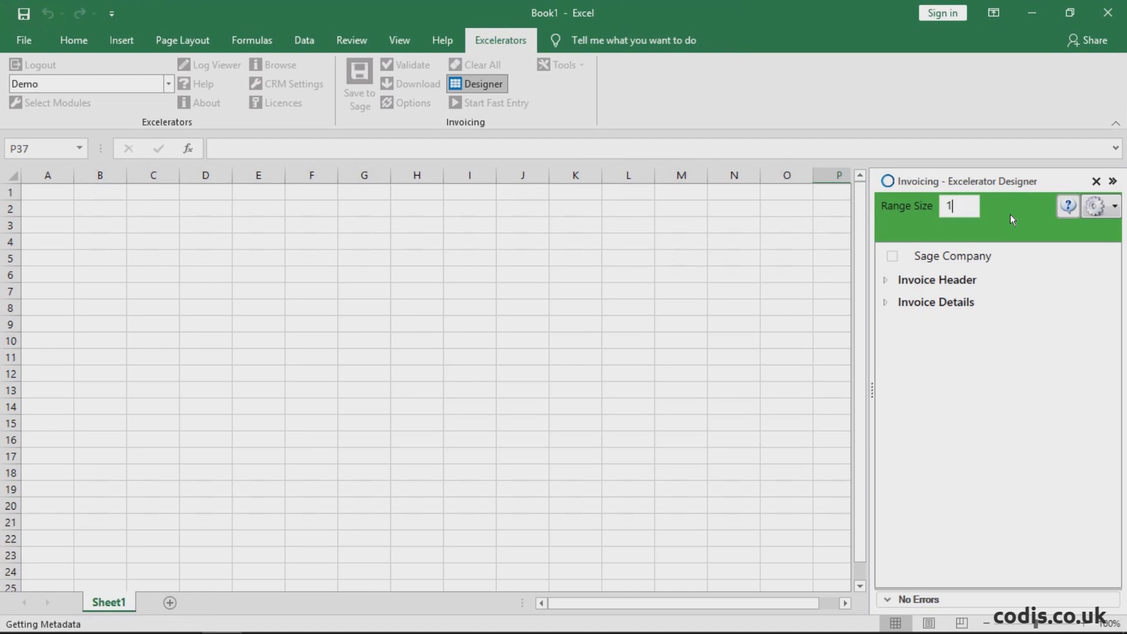
Start the template at K6 with range size 10 and add Doc. No., Customer, Account Name and Supply From columns
{"action": "key", "text": "BackSpace"}
{"action": "type", "text": "10"}
{"action": "left_click", "coordinate": [573, 281]}
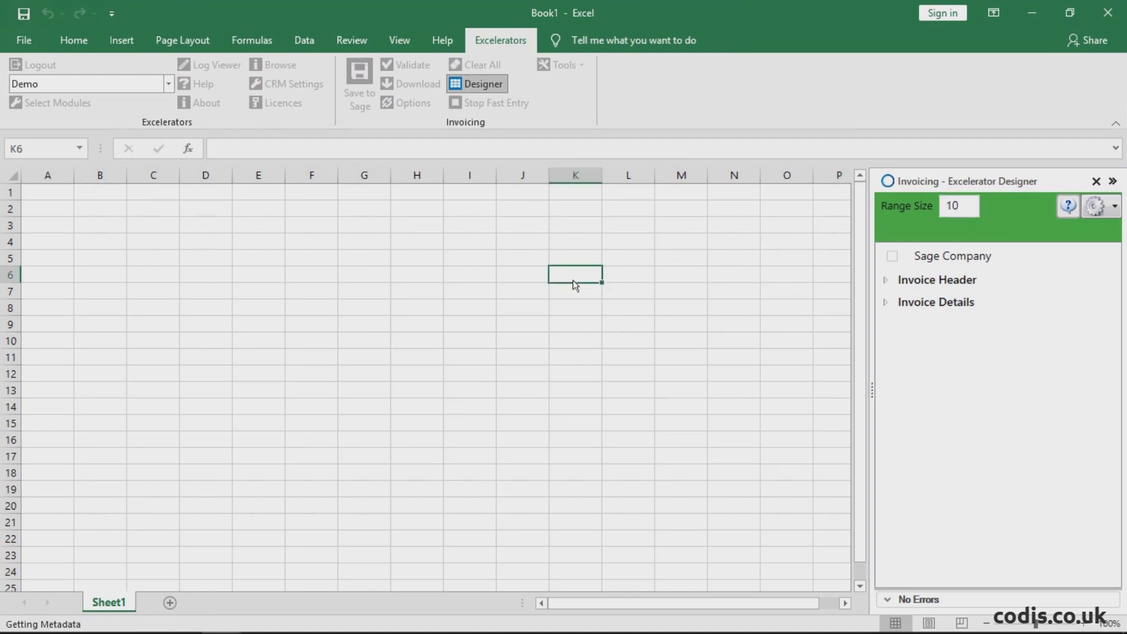
{"action": "left_click", "coordinate": [886, 280]}
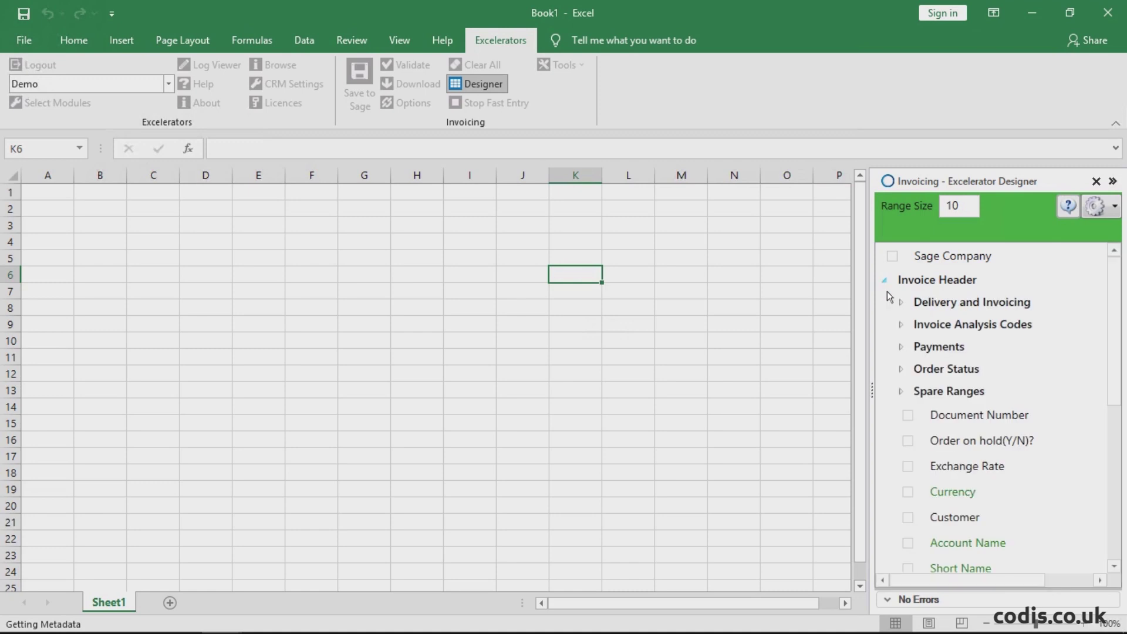
{"action": "left_click", "coordinate": [908, 415]}
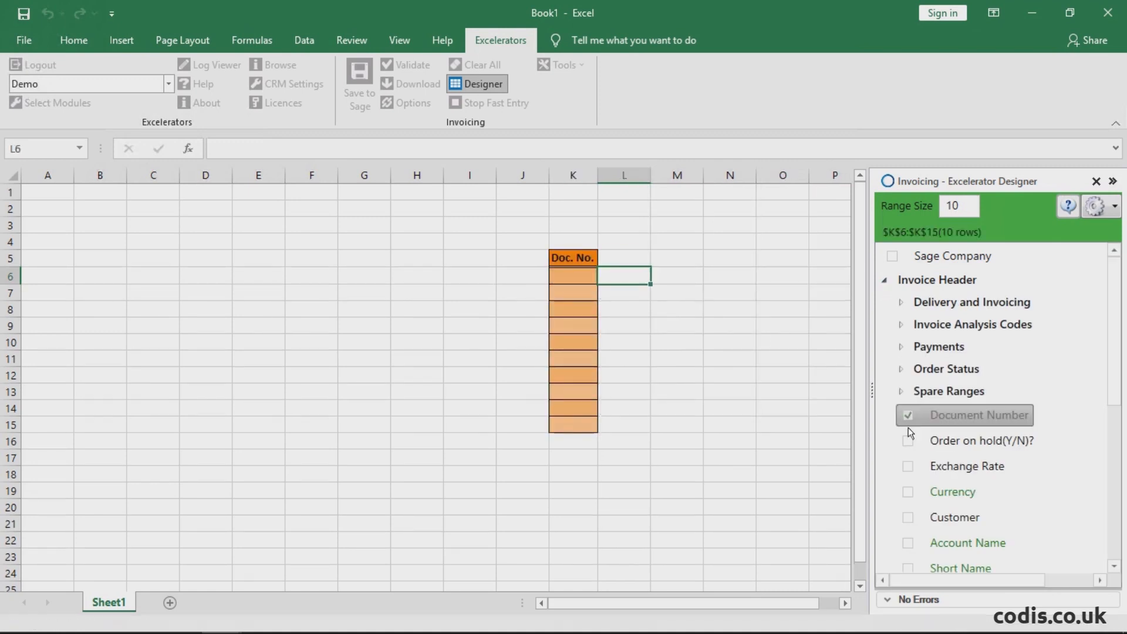
{"action": "left_click", "coordinate": [908, 518]}
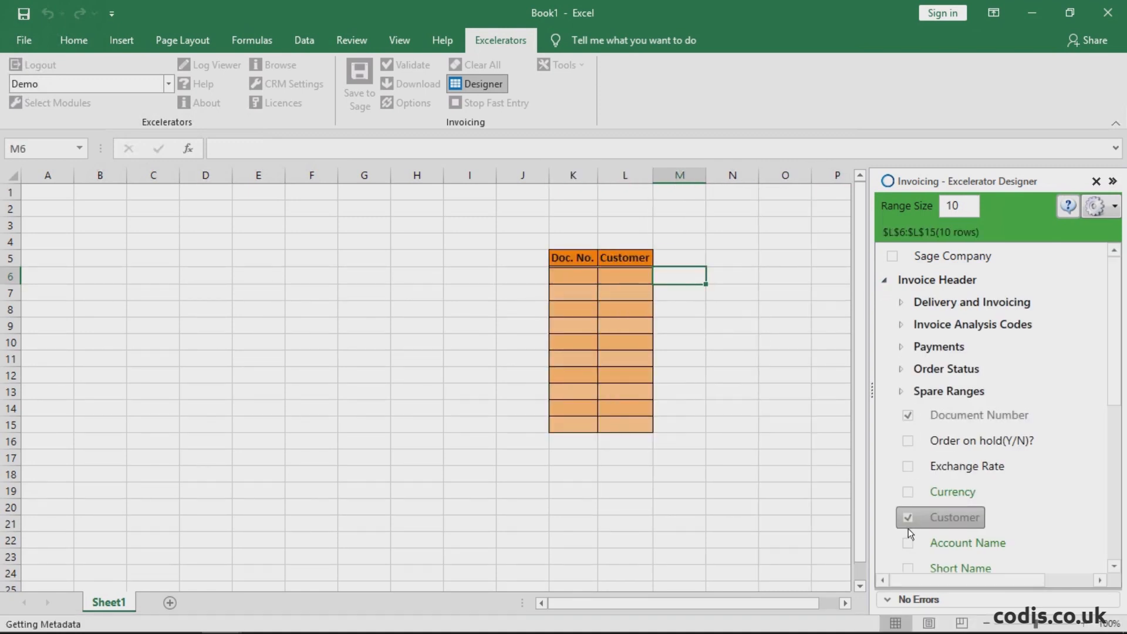
{"action": "left_click", "coordinate": [907, 543]}
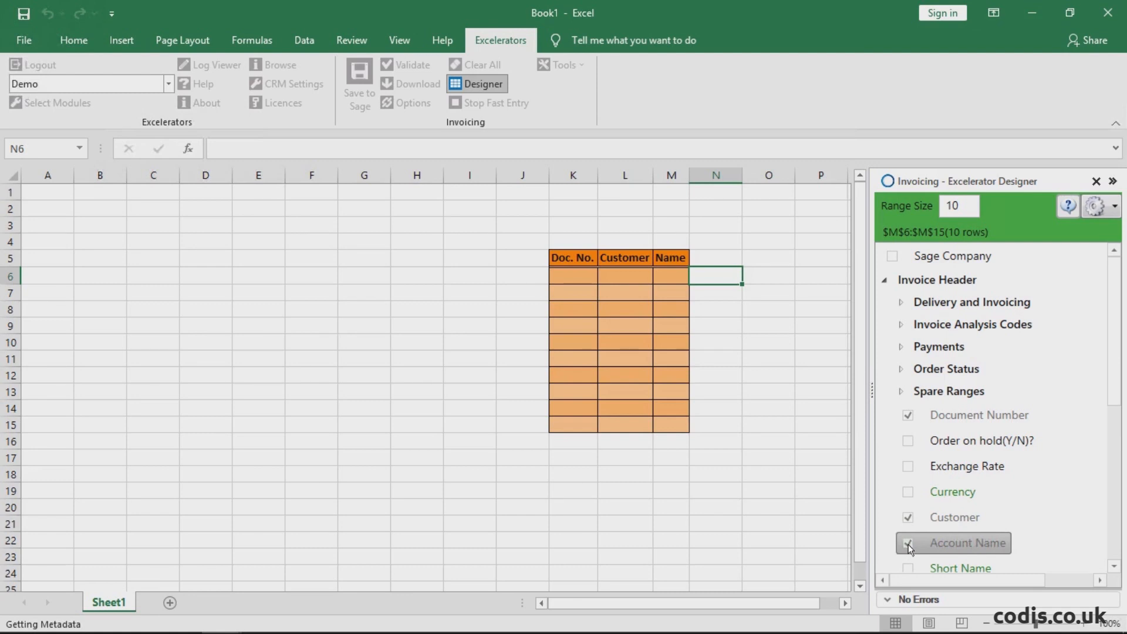
{"action": "scroll", "coordinate": [908, 545], "scroll_direction": "down", "scroll_amount": 1}
{"action": "left_click", "coordinate": [907, 558]}
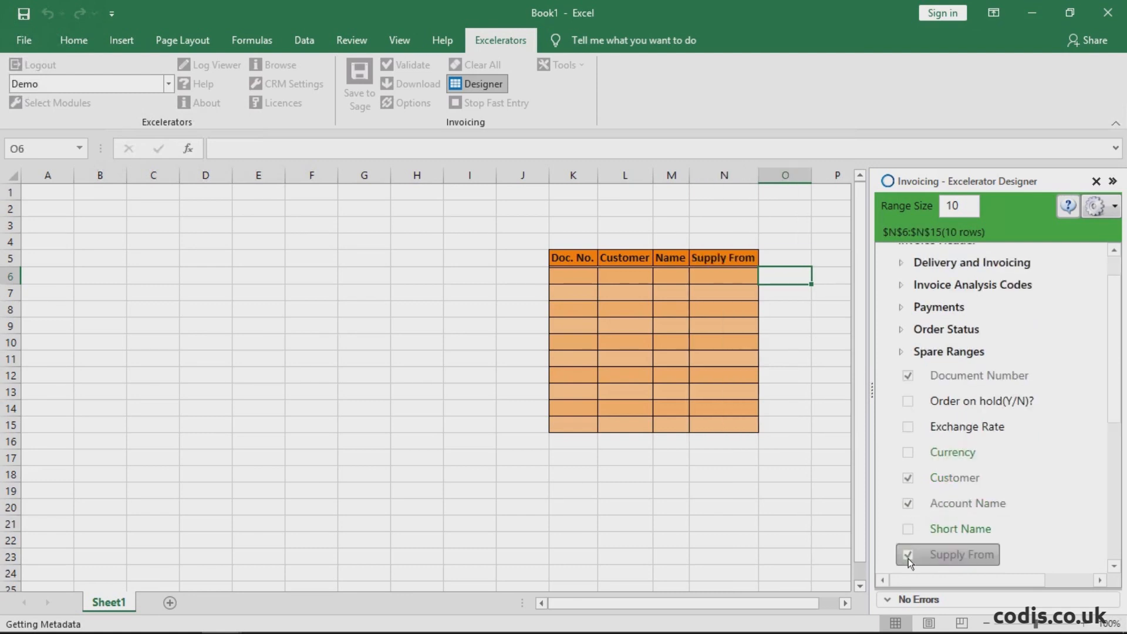
{"action": "scroll", "coordinate": [908, 559], "scroll_direction": "down", "scroll_amount": 1}
Add Document Date, Customer Order No., Tax Code, Stock/Service Code and Quantity columns
{"action": "left_click", "coordinate": [908, 540]}
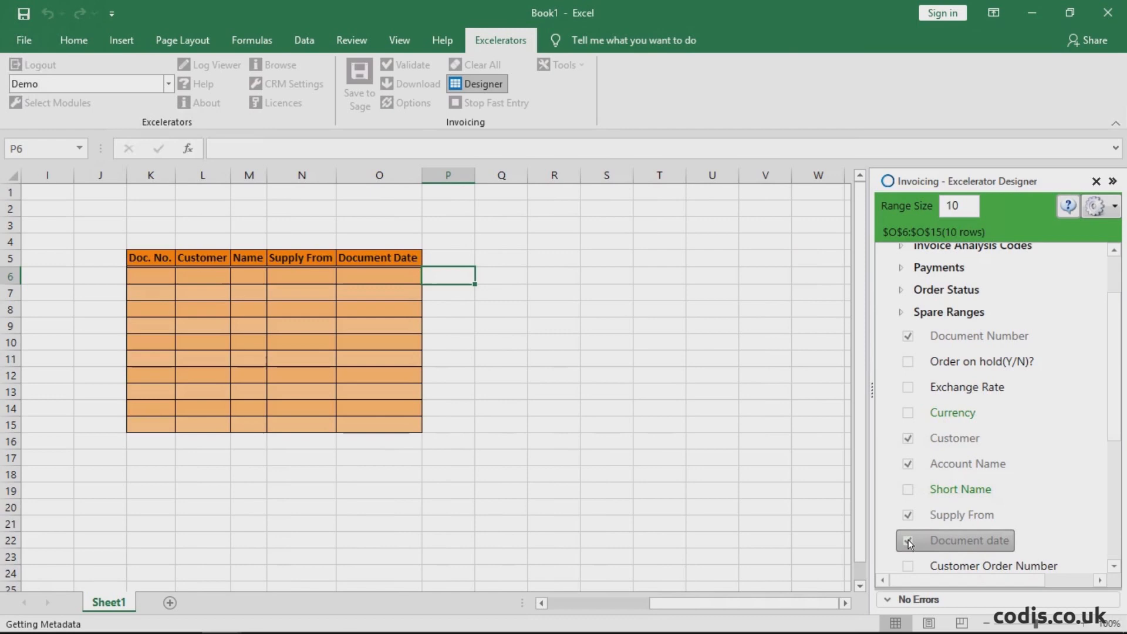
{"action": "scroll", "coordinate": [909, 540], "scroll_direction": "down", "scroll_amount": 1}
{"action": "left_click", "coordinate": [908, 540]}
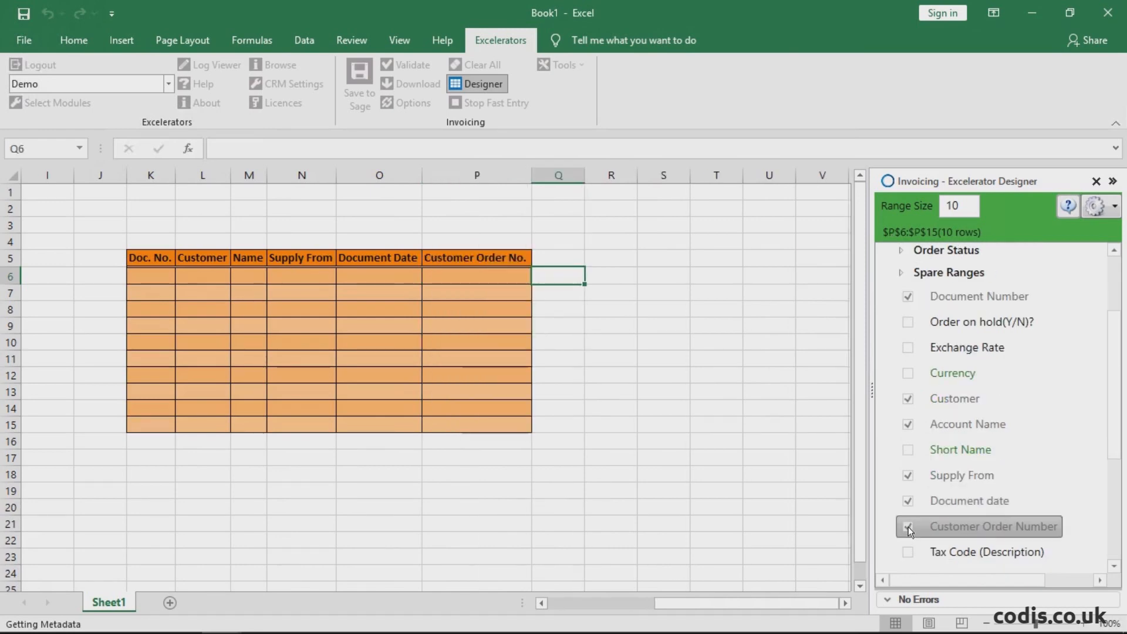
{"action": "scroll", "coordinate": [908, 527], "scroll_direction": "down", "scroll_amount": 1}
{"action": "left_click", "coordinate": [908, 540]}
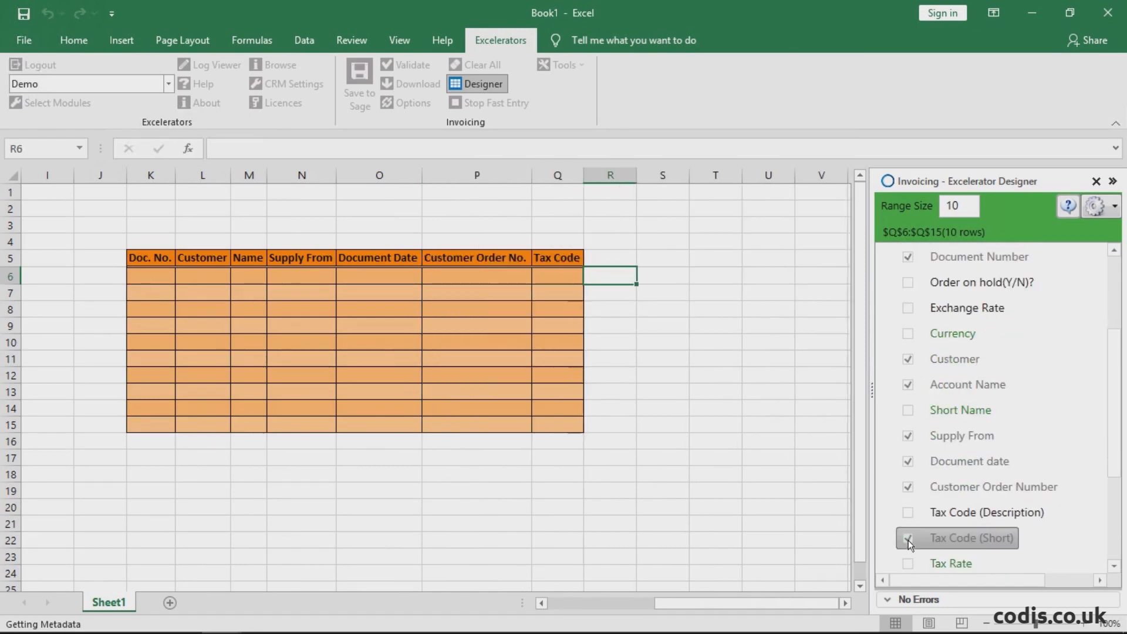
{"action": "scroll", "coordinate": [908, 540], "scroll_direction": "down", "scroll_amount": 3}
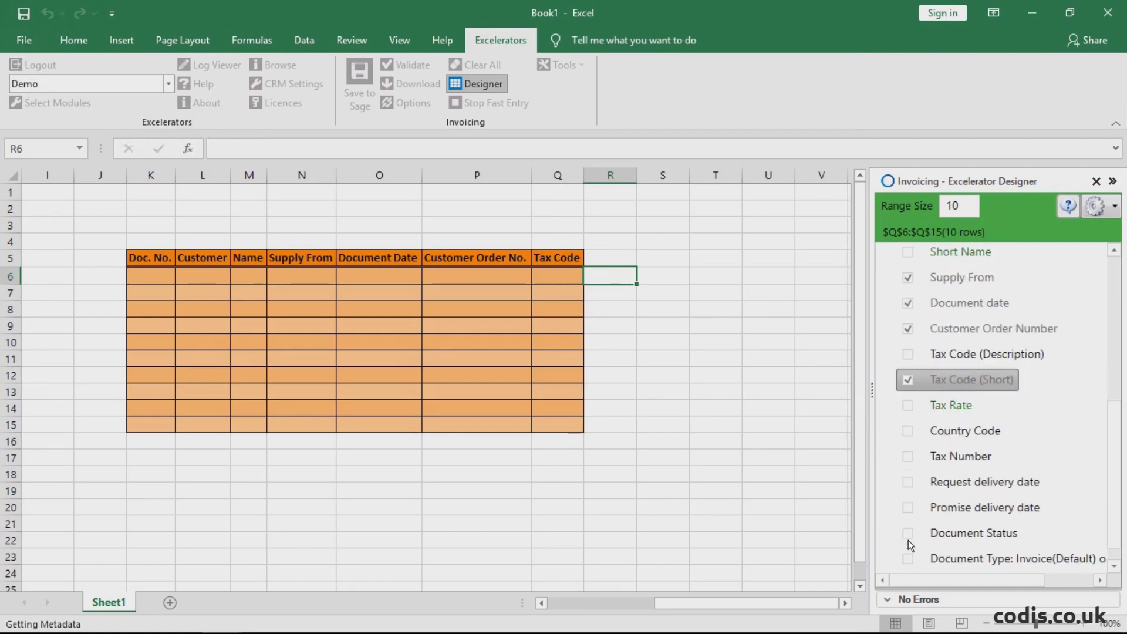
{"action": "scroll", "coordinate": [908, 539], "scroll_direction": "down", "scroll_amount": 2}
{"action": "scroll", "coordinate": [908, 539], "scroll_direction": "down", "scroll_amount": 3}
{"action": "scroll", "coordinate": [908, 540], "scroll_direction": "down", "scroll_amount": 3}
{"action": "left_click", "coordinate": [908, 445]}
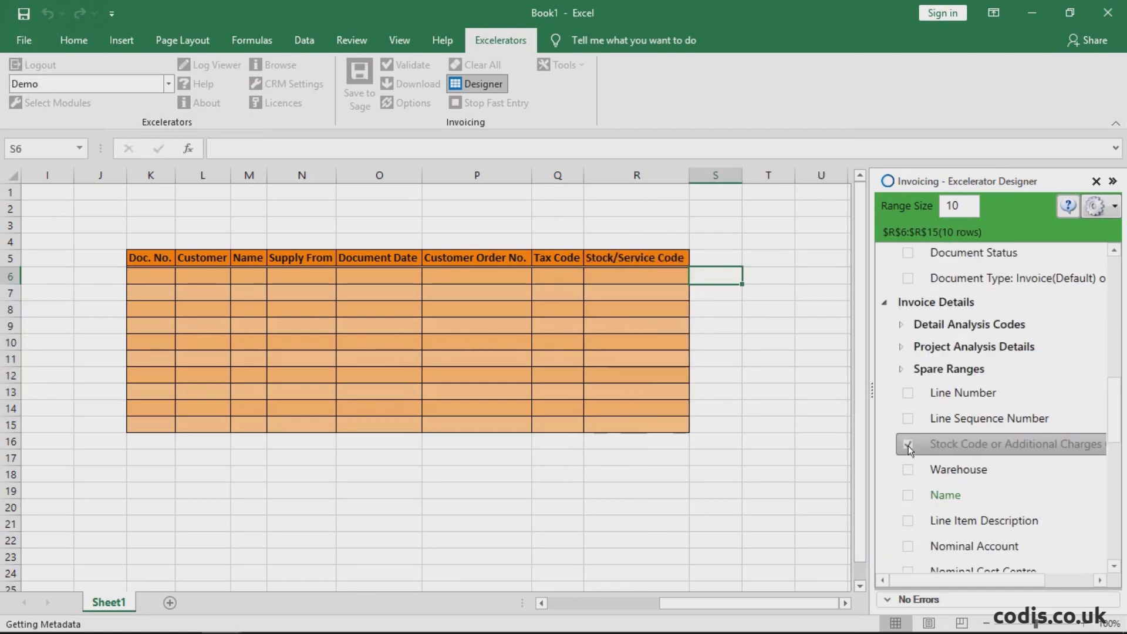
{"action": "scroll", "coordinate": [908, 445], "scroll_direction": "down", "scroll_amount": 1}
{"action": "scroll", "coordinate": [908, 460], "scroll_direction": "down", "scroll_amount": 3}
{"action": "left_click", "coordinate": [907, 531]}
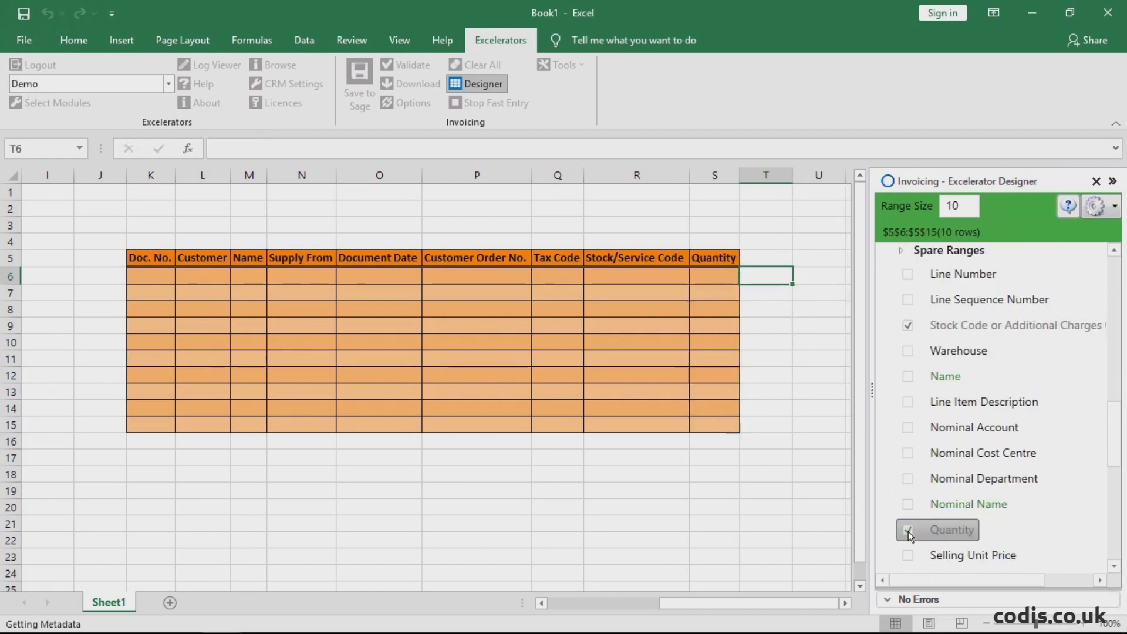
{"action": "key", "text": "Escape"}
{"action": "right_click", "coordinate": [148, 277]}
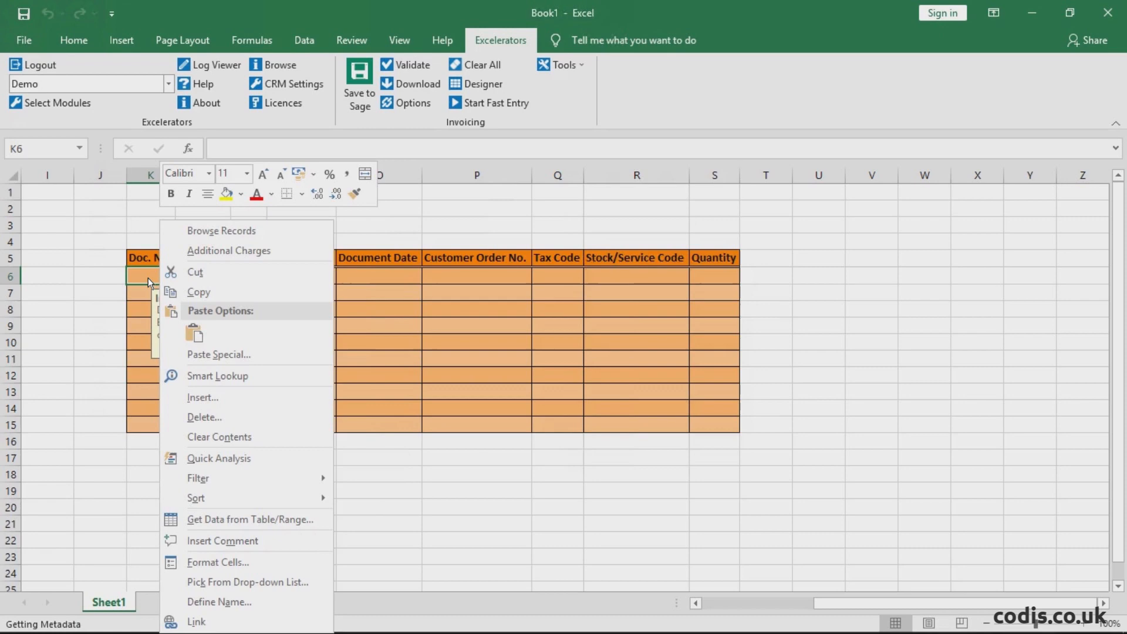
{"action": "left_click", "coordinate": [300, 231]}
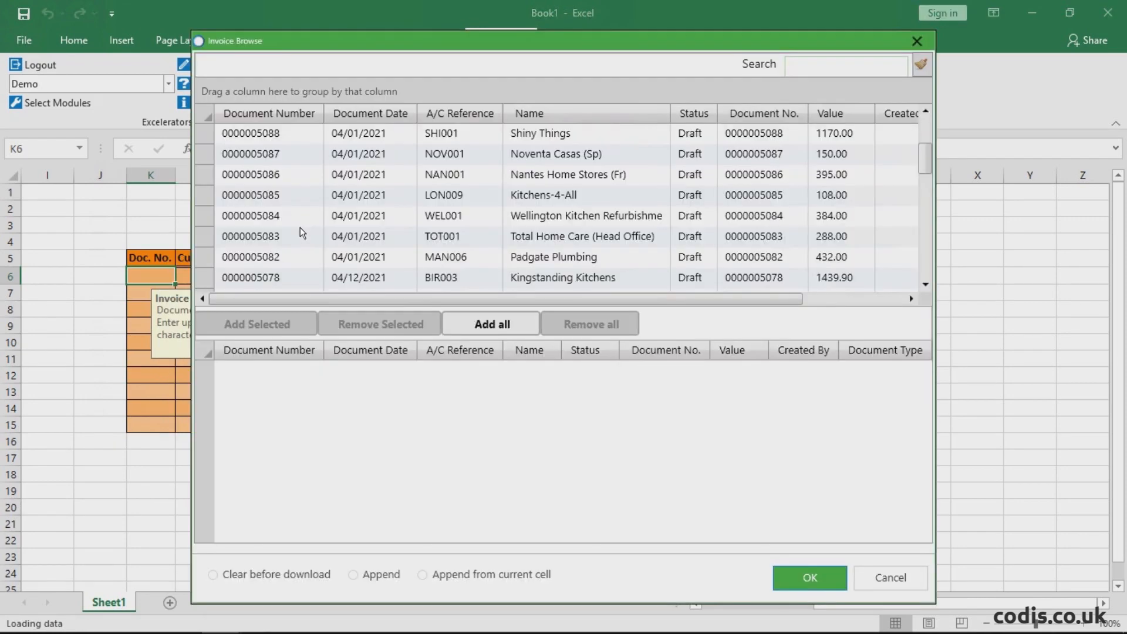
{"action": "type", "text": "0000"}
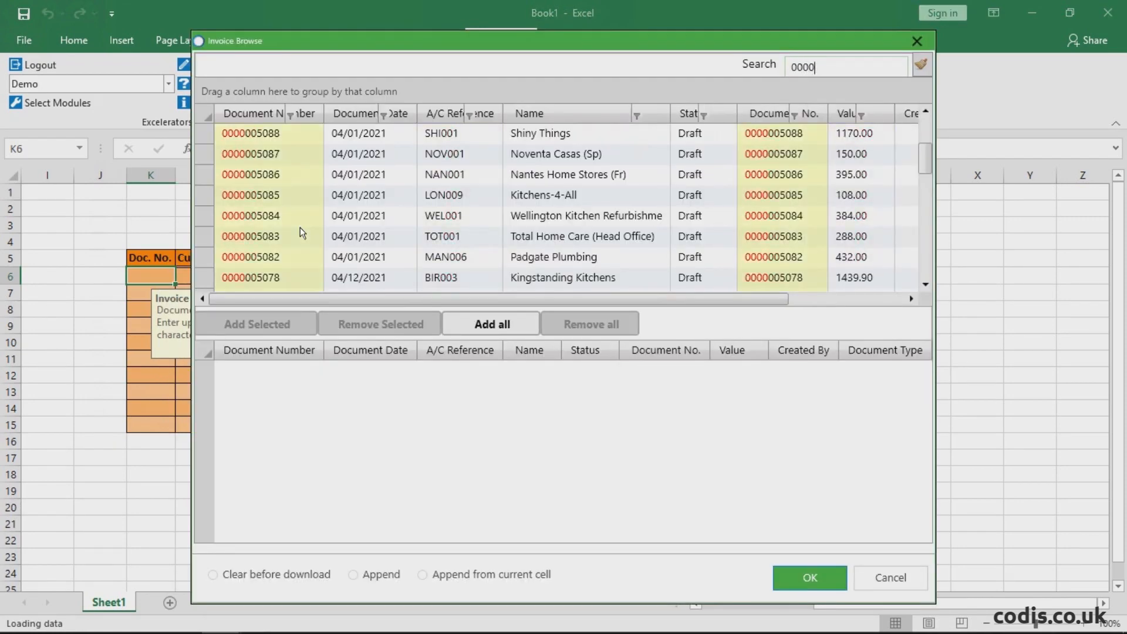
{"action": "type", "text": "5094"}
{"action": "left_click", "coordinate": [308, 134]}
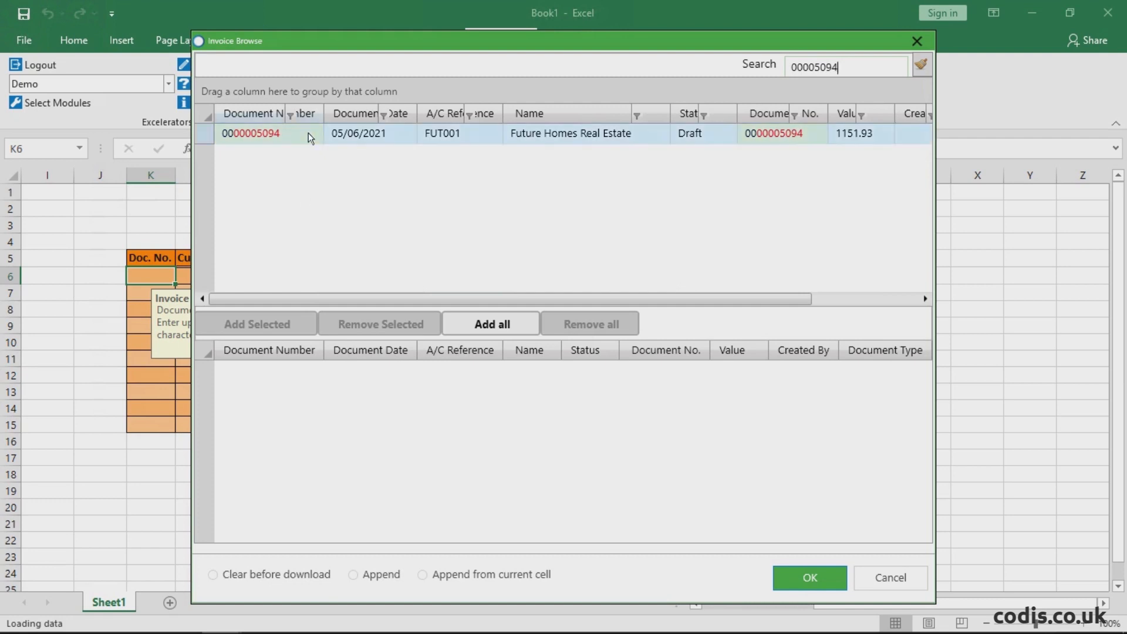
{"action": "left_click", "coordinate": [296, 322]}
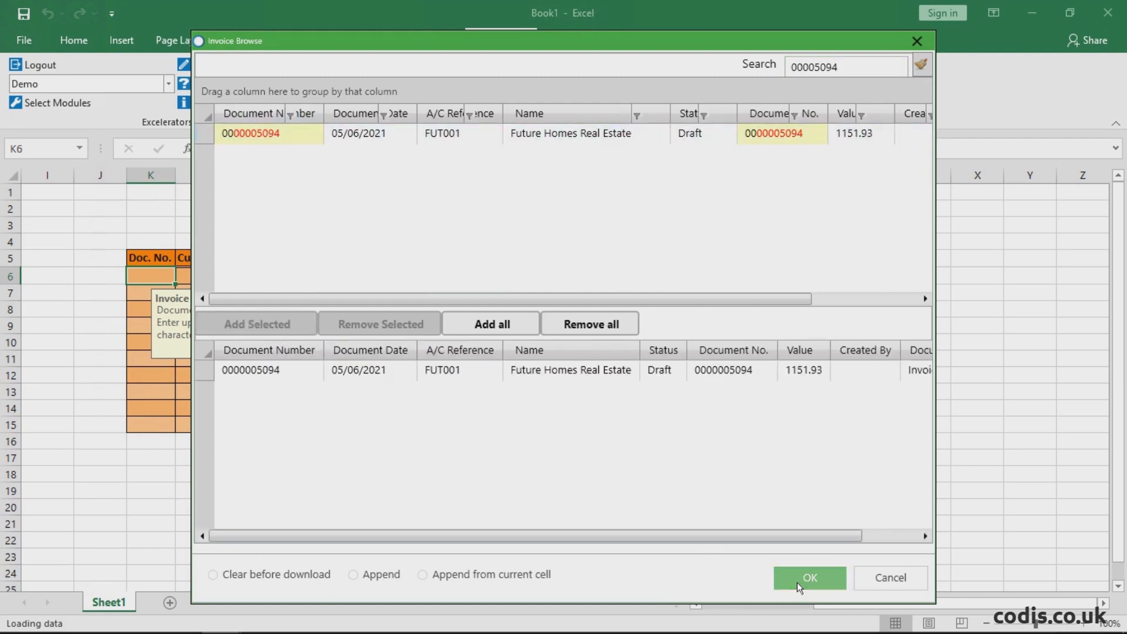
{"action": "left_click", "coordinate": [798, 582]}
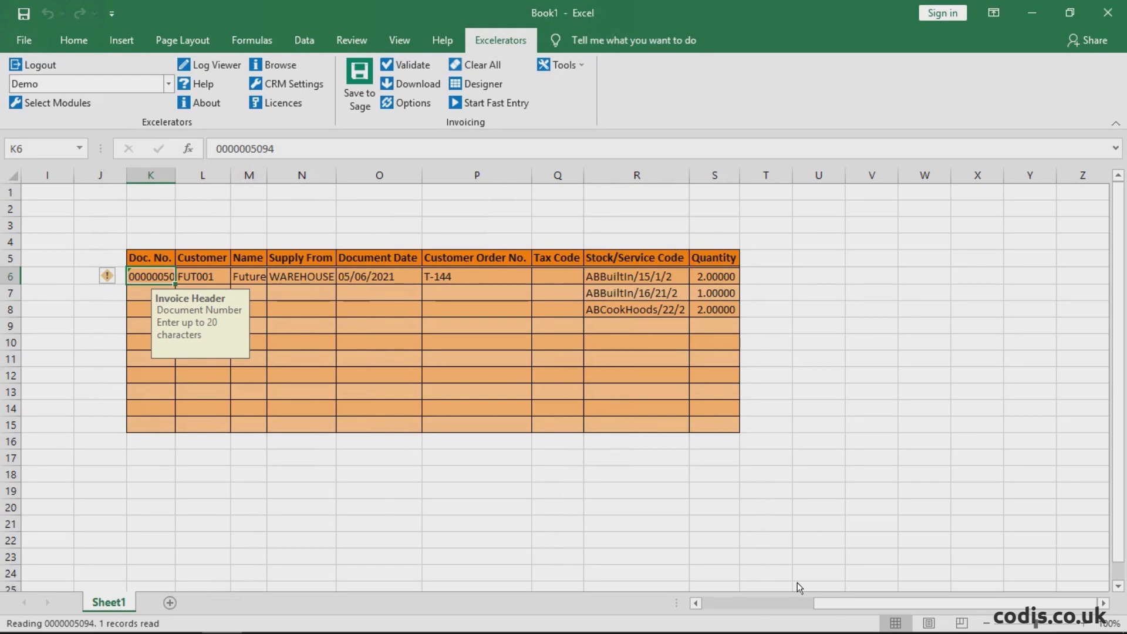
Add a fourth stock line, the AB Freestanding Gas 5-Ring/300mm cooker, with quantity 1
{"action": "right_click", "coordinate": [618, 329]}
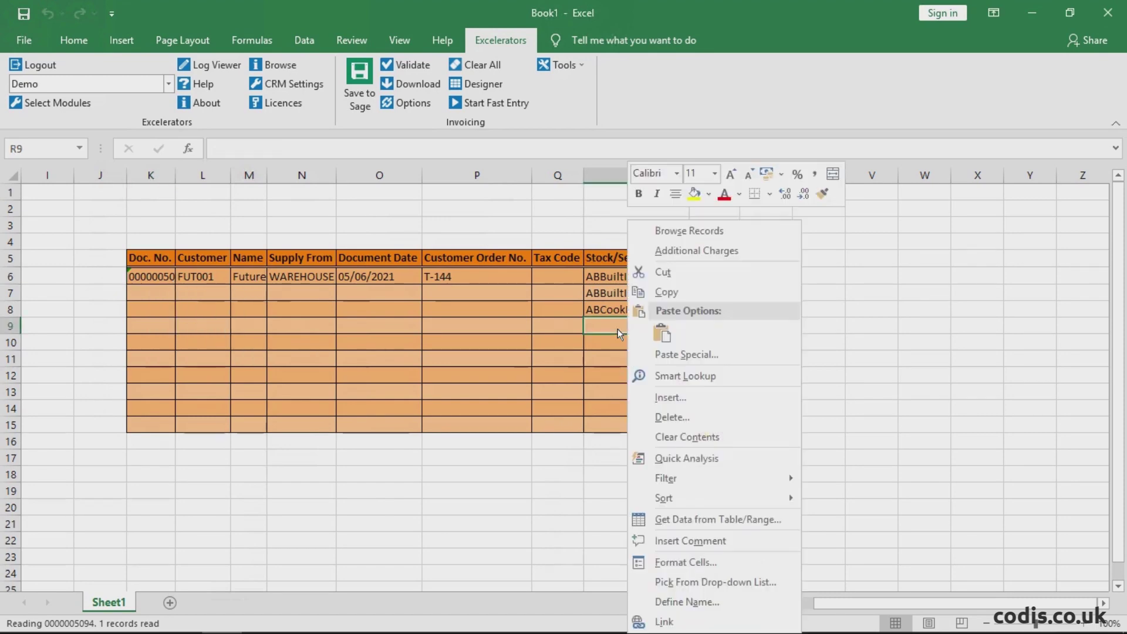
{"action": "left_click", "coordinate": [766, 228]}
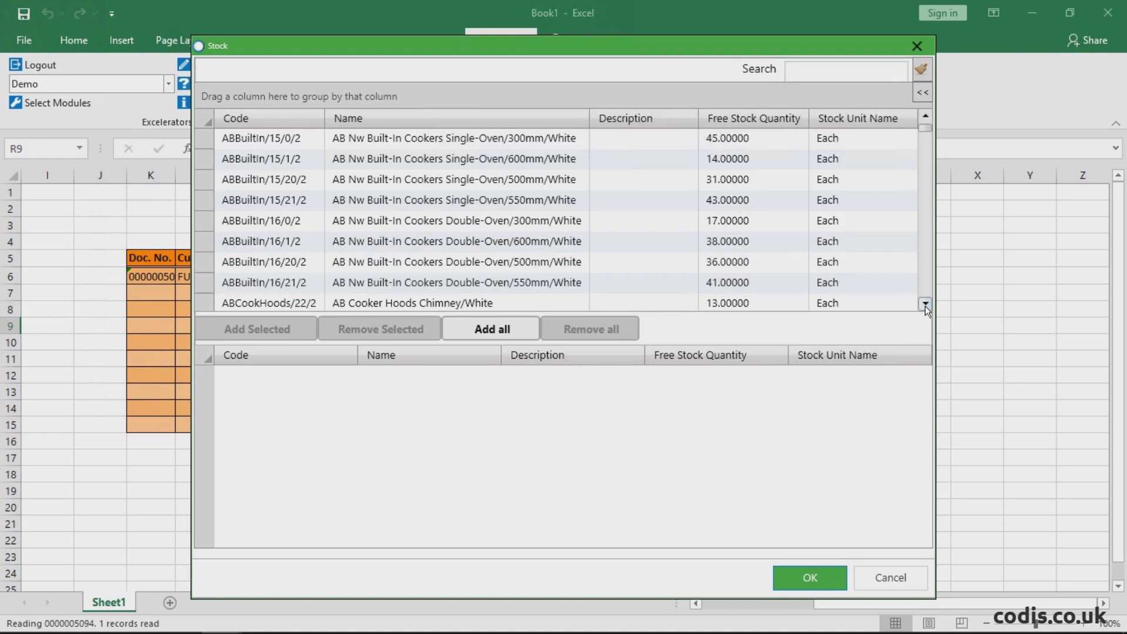
{"action": "left_click", "coordinate": [926, 305]}
{"action": "left_click", "coordinate": [894, 281]}
{"action": "left_click", "coordinate": [306, 325]}
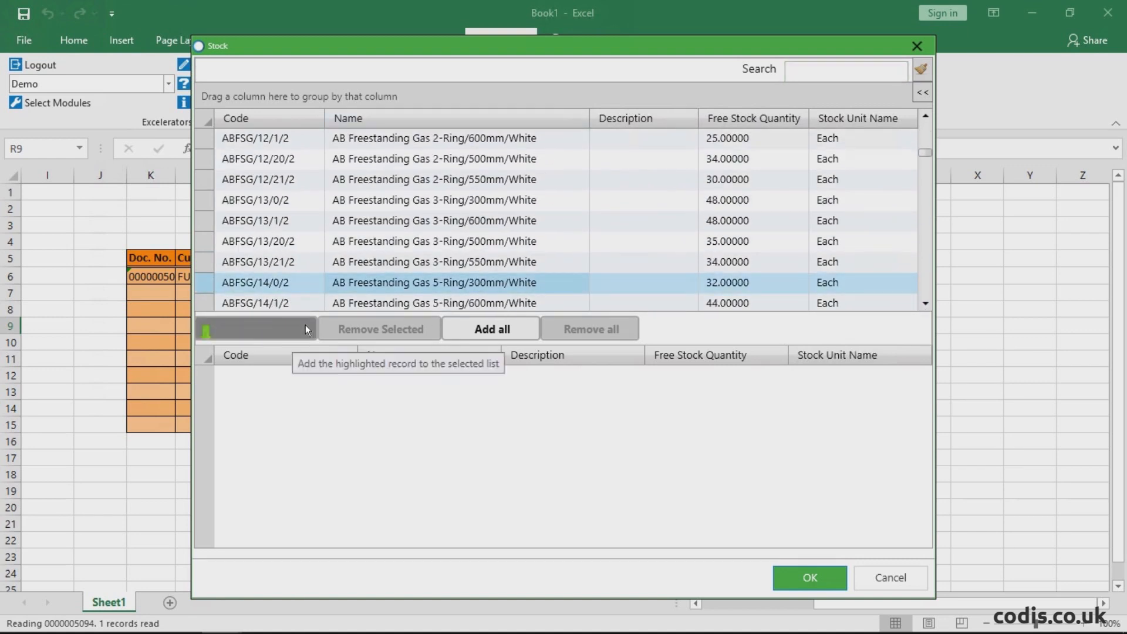
{"action": "left_click", "coordinate": [808, 577]}
{"action": "left_click", "coordinate": [725, 325]}
{"action": "type", "text": "1"}
{"action": "key", "text": "Tab"}
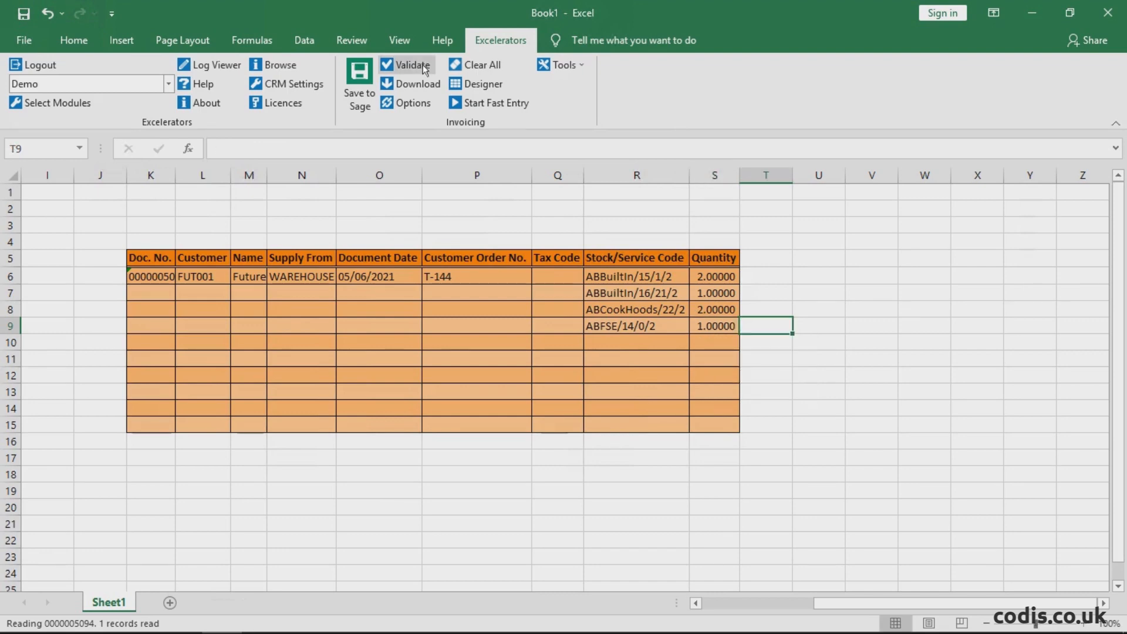
{"action": "left_click", "coordinate": [422, 65]}
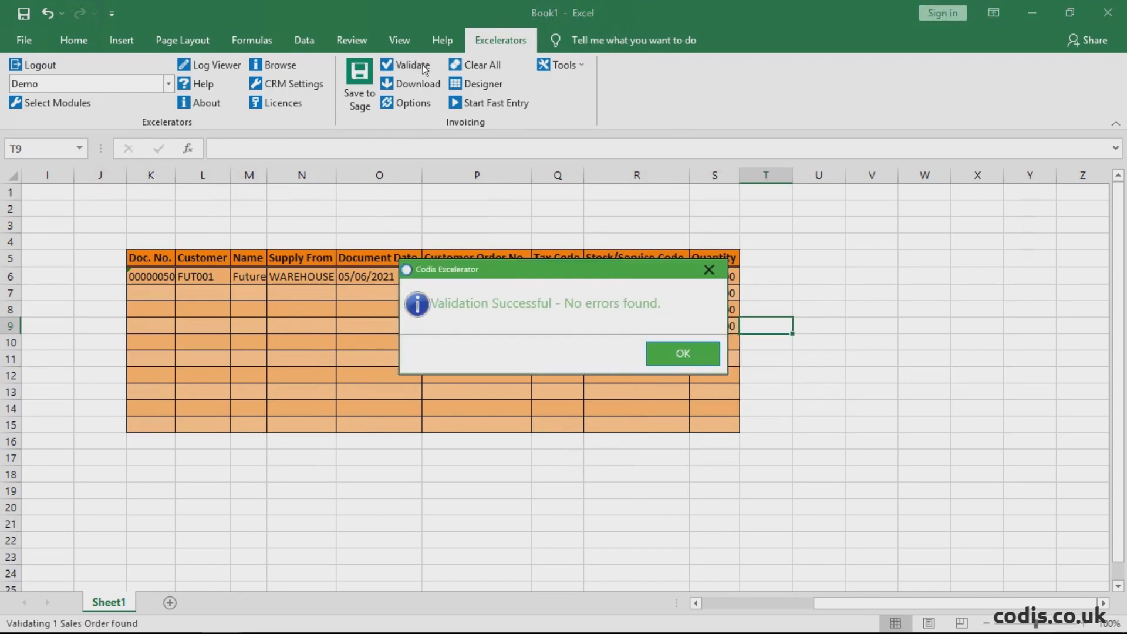
{"action": "left_click", "coordinate": [682, 353]}
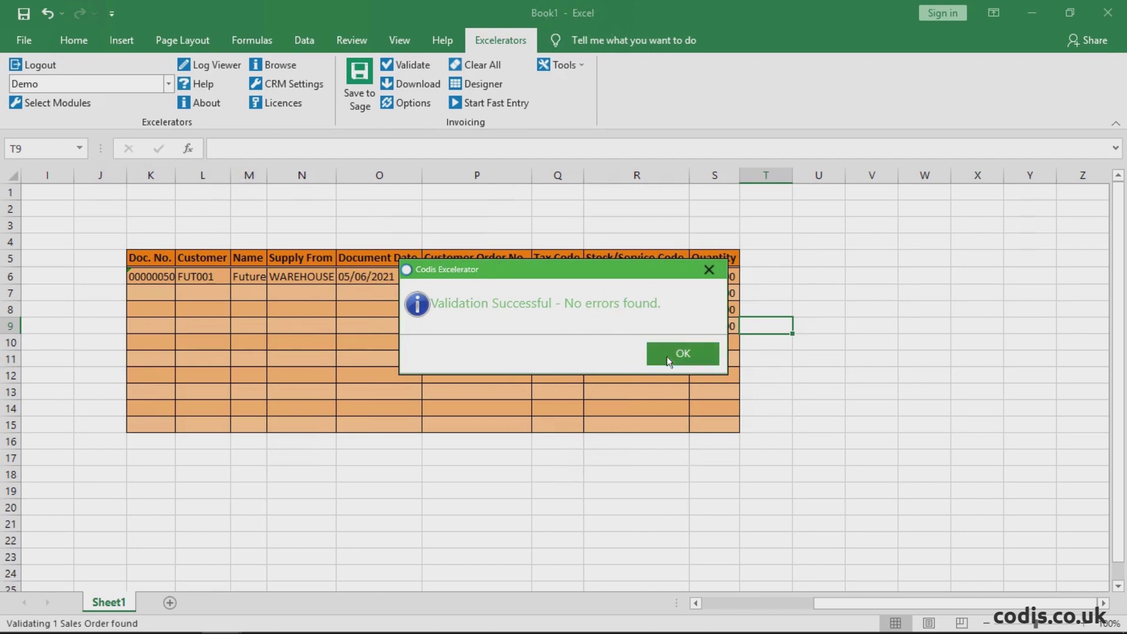
{"action": "left_click", "coordinate": [360, 76]}
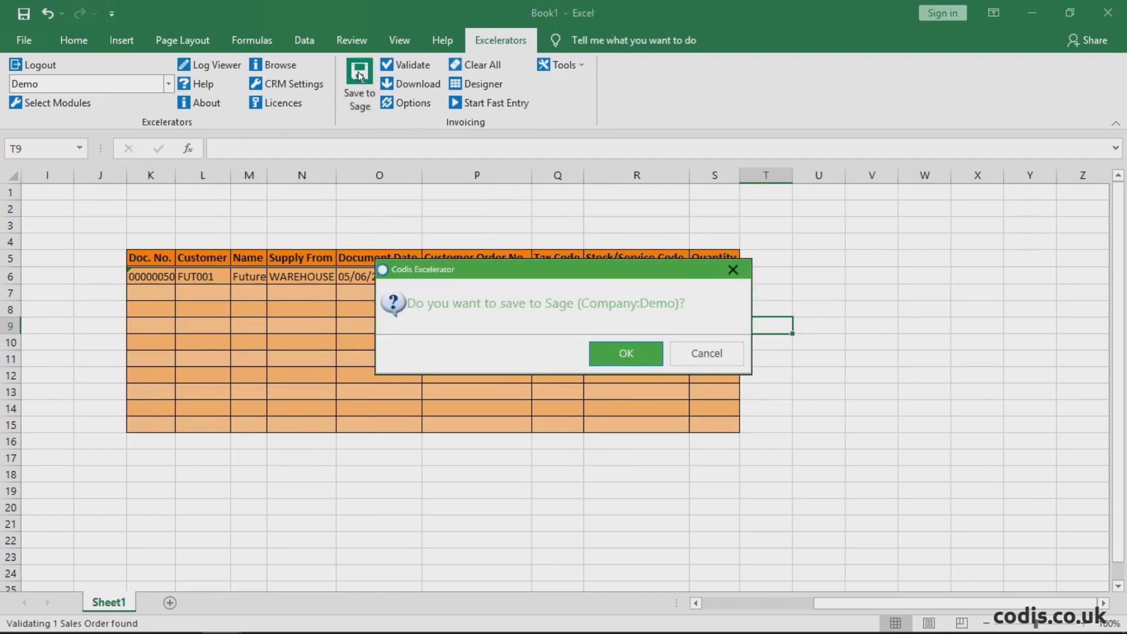
{"action": "left_click", "coordinate": [626, 353]}
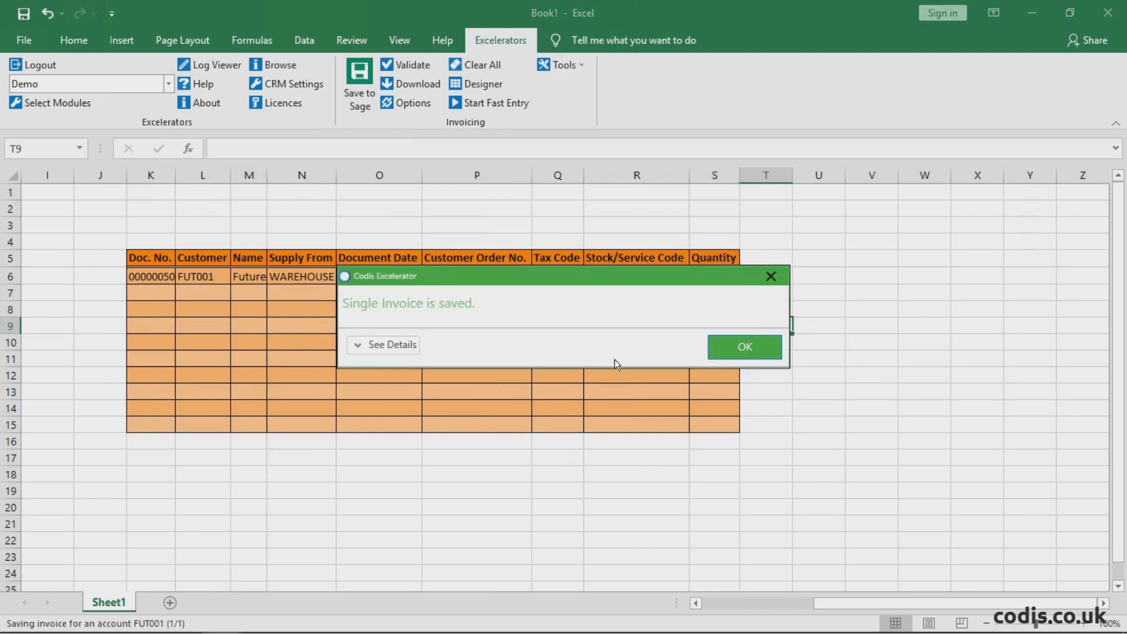
{"action": "left_click", "coordinate": [759, 355]}
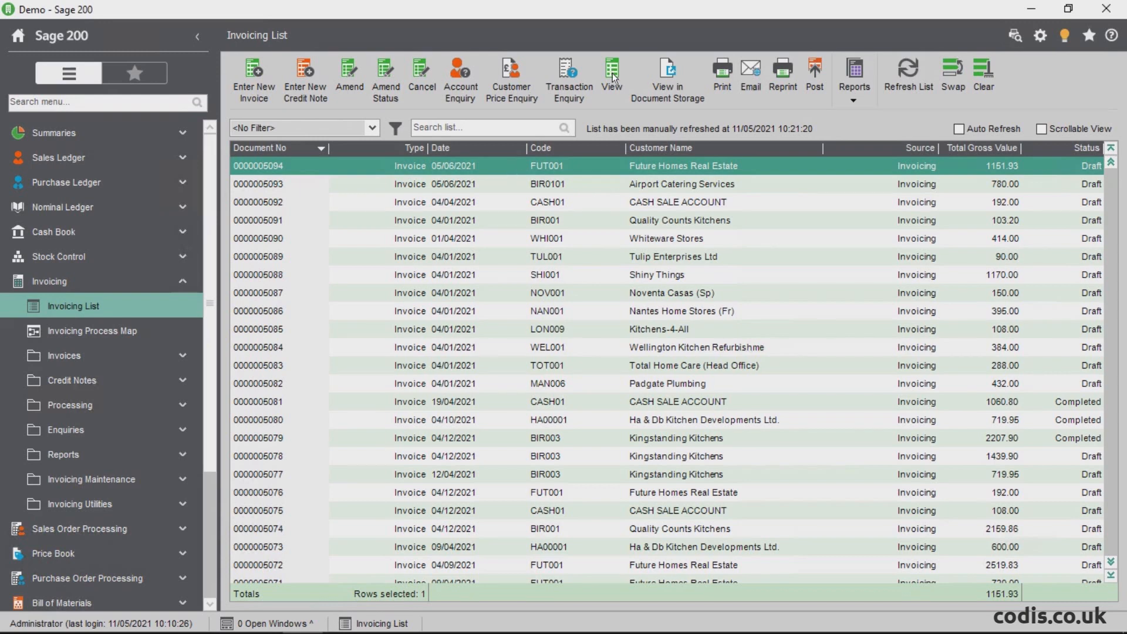
{"action": "left_click", "coordinate": [611, 73]}
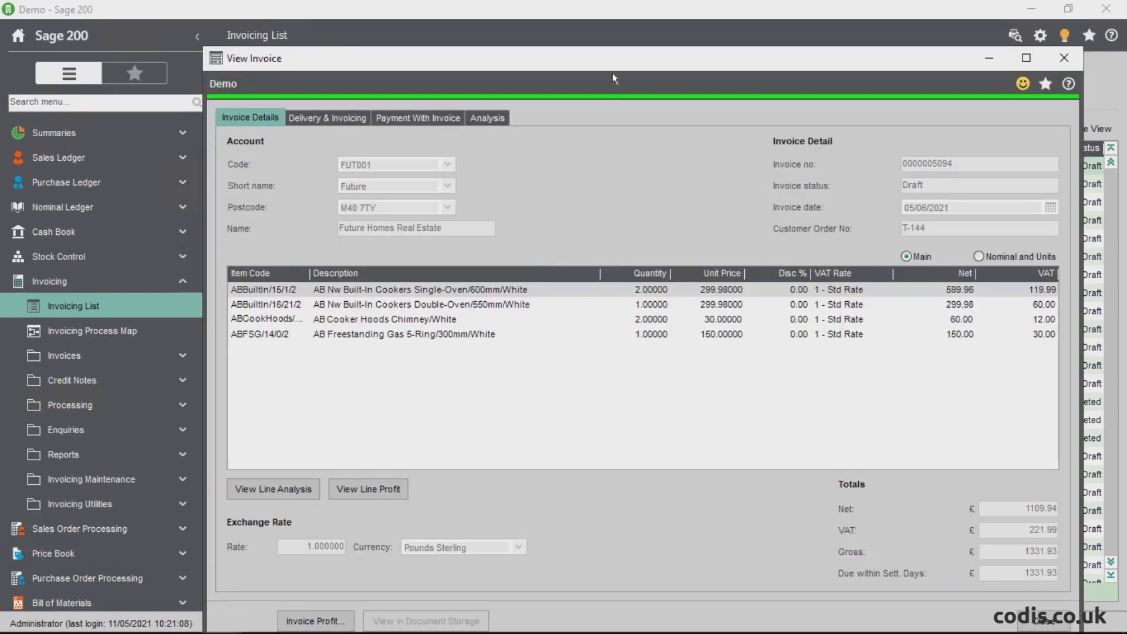